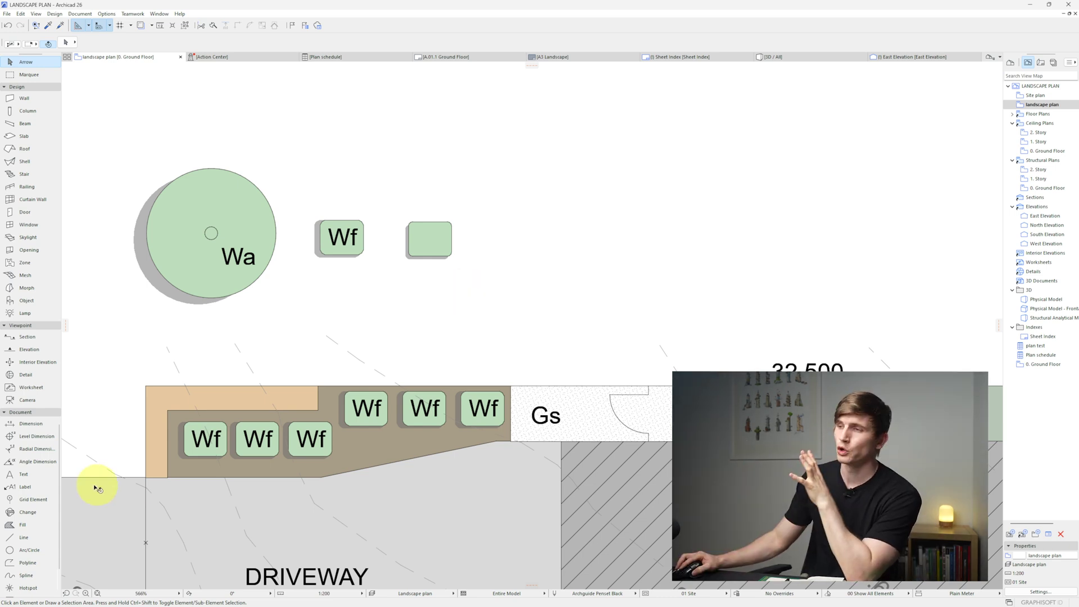
# Type the label Lp into the empty green plant tag and select the finished tag
pyautogui.click(39, 476)
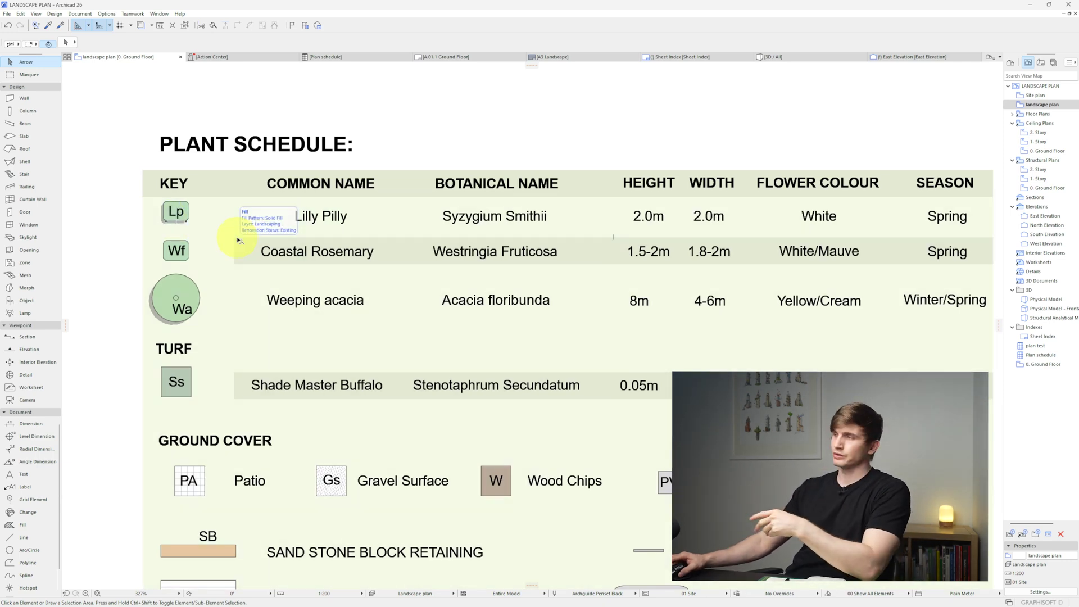
pyautogui.scroll(7, 162, 254)
pyautogui.click(26, 476)
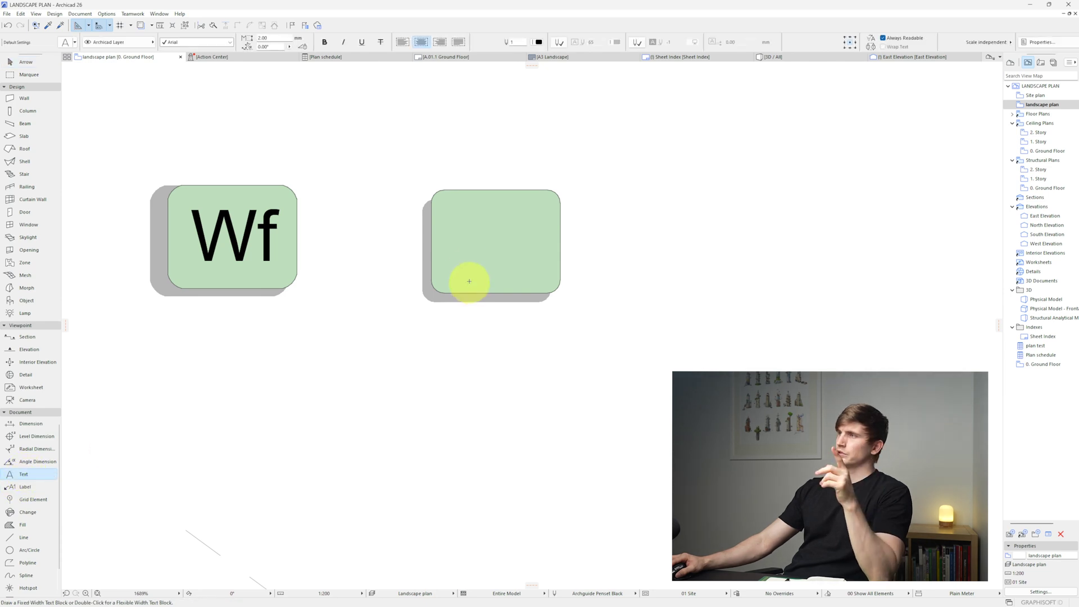
pyautogui.click(473, 241)
pyautogui.write('Lp')
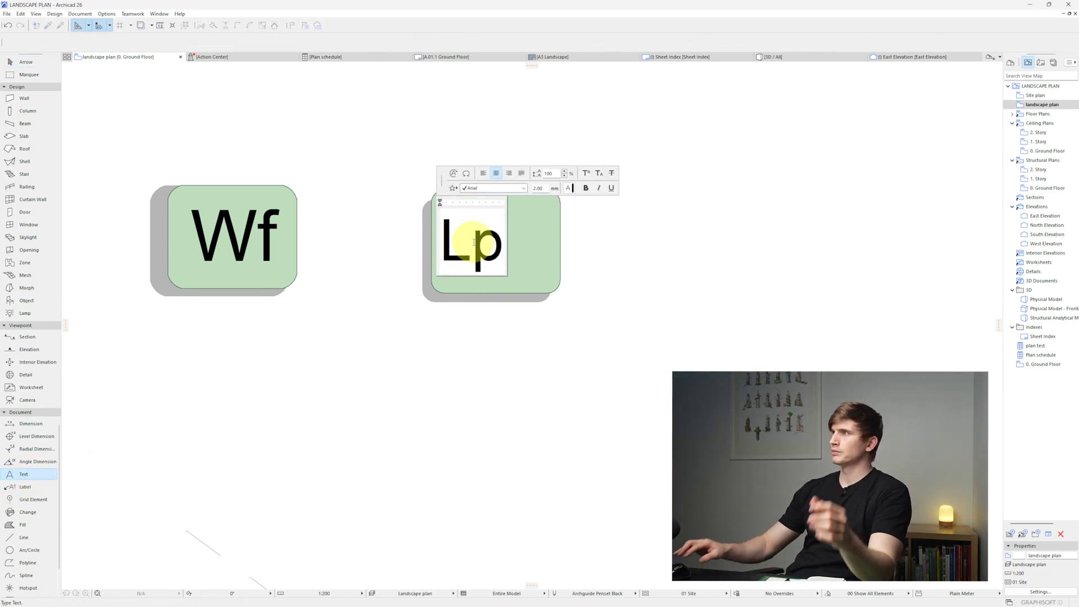
pyautogui.press('Escape')
pyautogui.moveTo(387, 344); pyautogui.dragTo(603, 156)
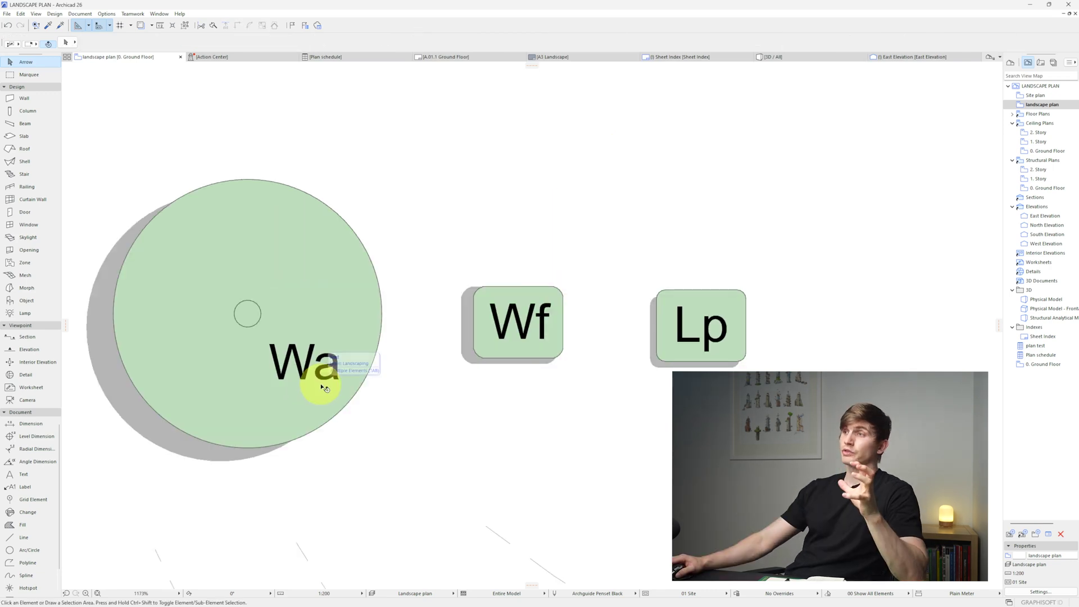
# Draw a small circle and fill it green using the Fill tool's magic wand
pyautogui.click(25, 552)
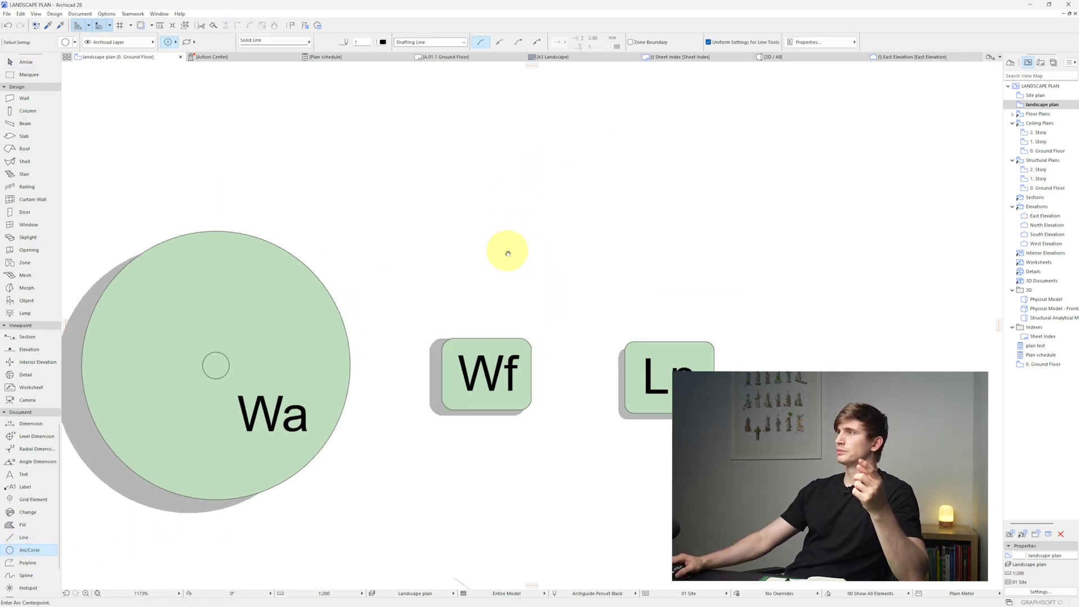
pyautogui.click(468, 188)
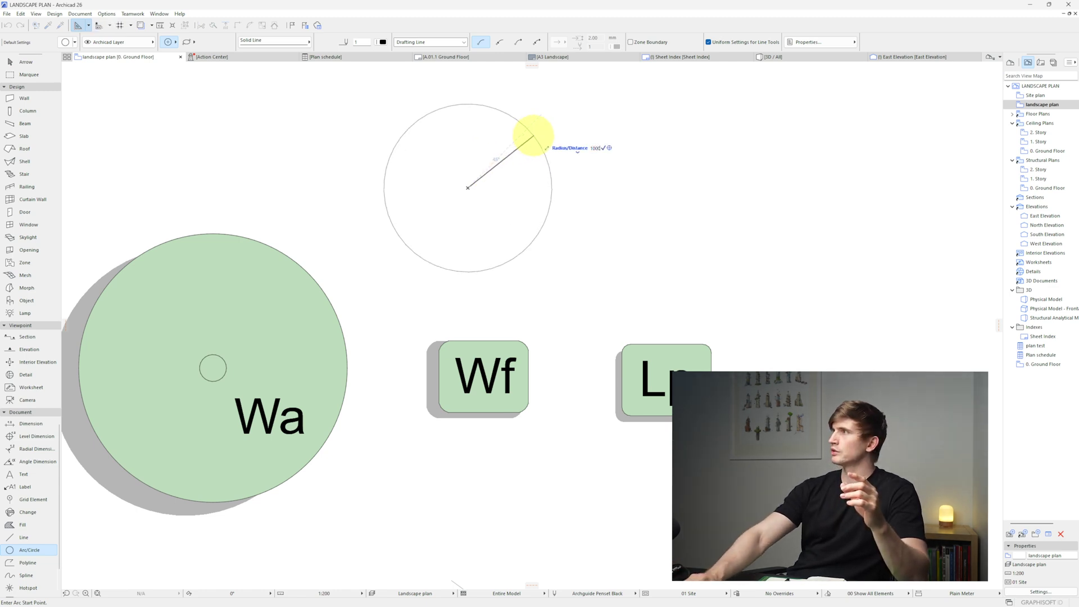
pyautogui.click(538, 131)
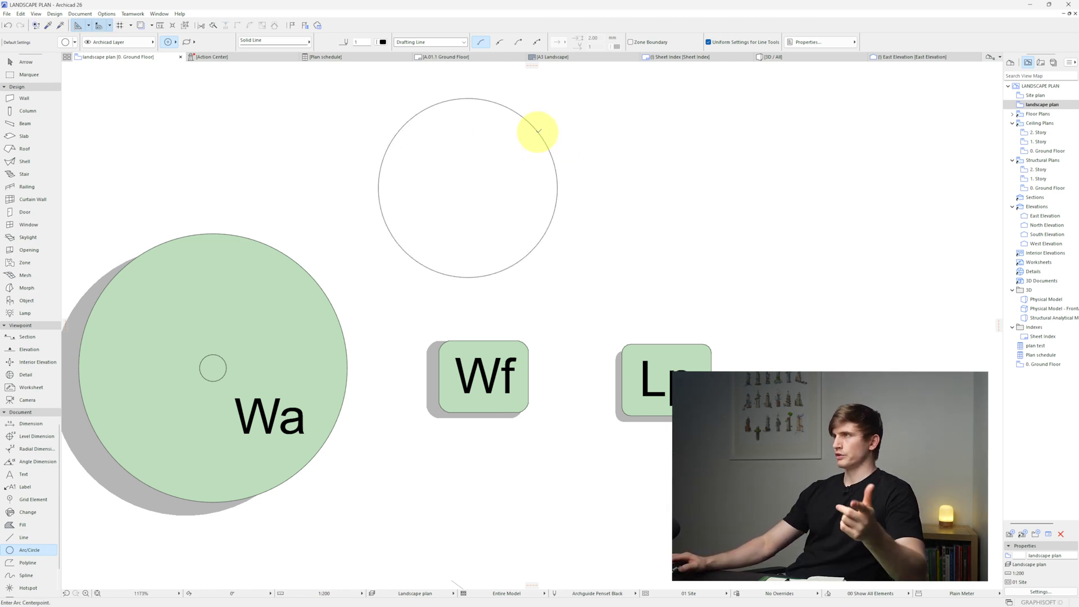
pyautogui.click(467, 187)
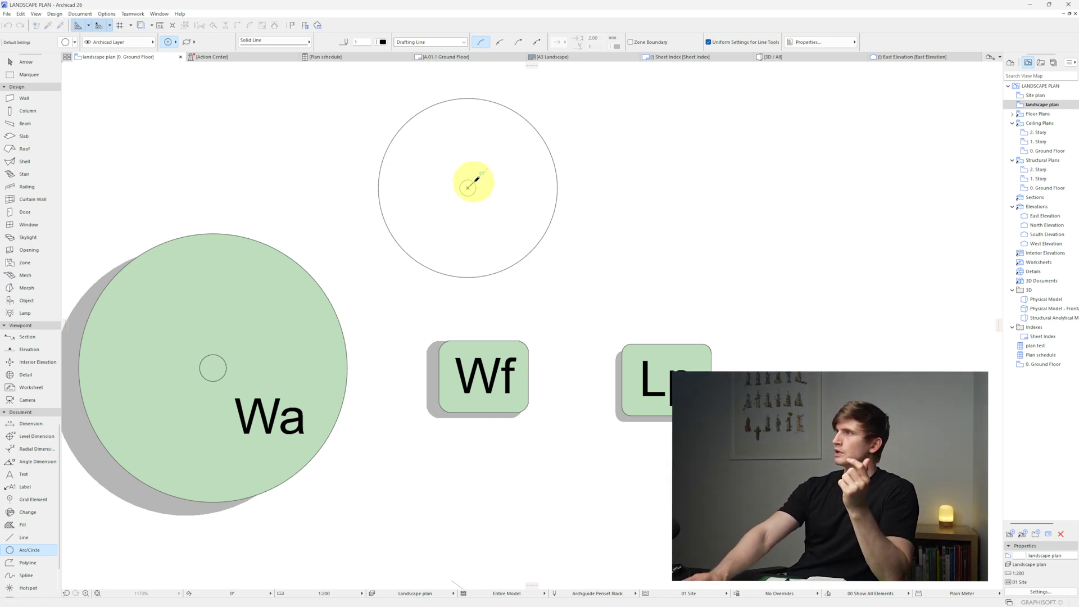
pyautogui.press('Escape')
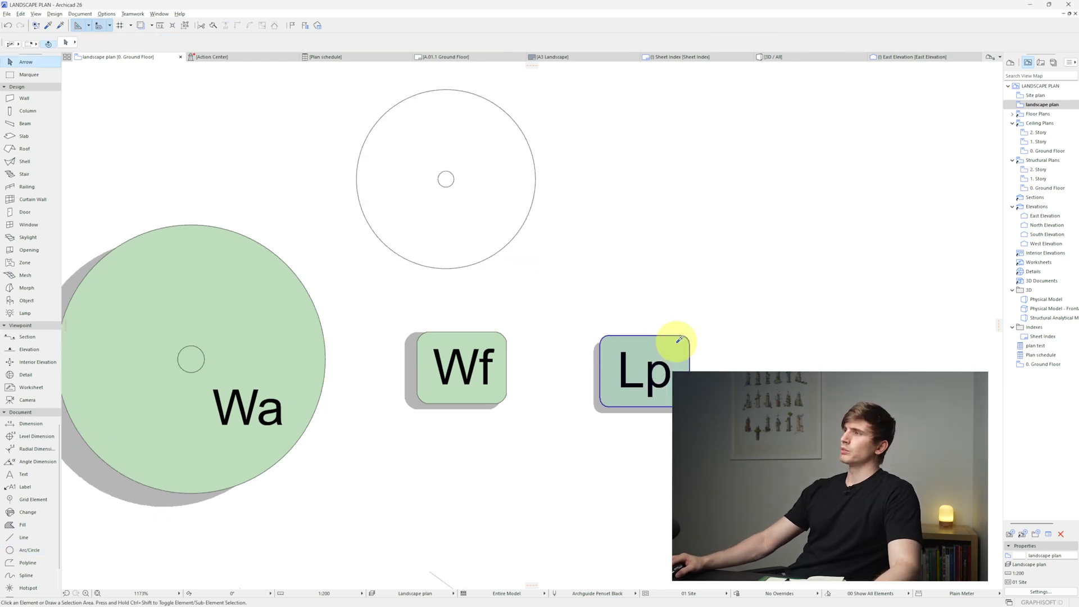
pyautogui.keyDown('alt'); pyautogui.click(679, 339); pyautogui.keyUp('alt')
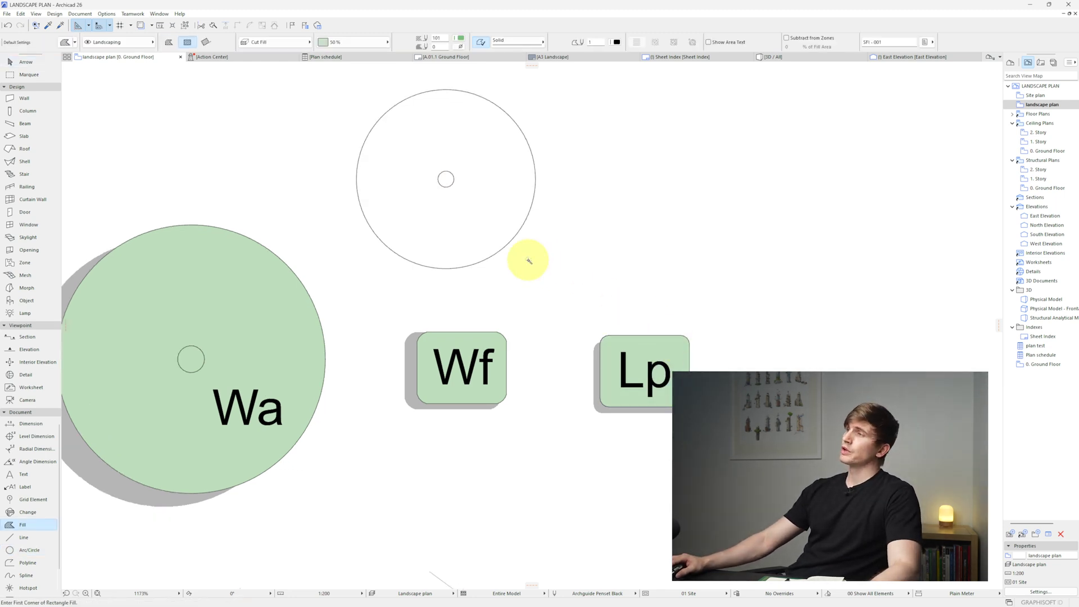
pyautogui.click(510, 247)
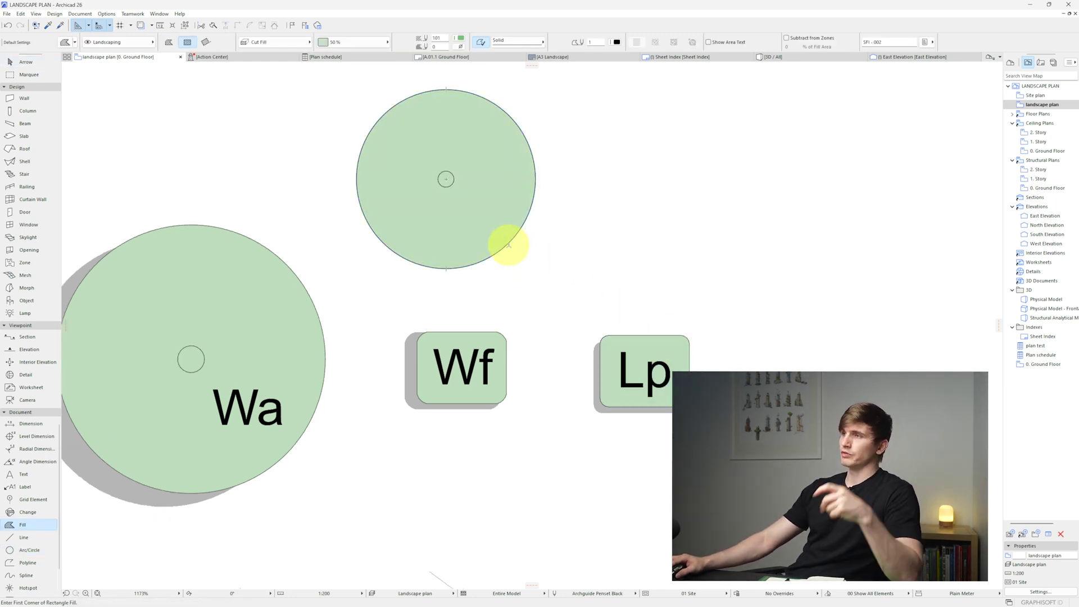
pyautogui.press('Escape')
# Add a grey shadow copy behind the circle and copy the Wa label into it
pyautogui.click(450, 240)
pyautogui.moveTo(448, 229); pyautogui.dragTo(438, 248)
pyautogui.click(436, 243)
pyautogui.click(247, 408)
pyautogui.keyDown('ctrl'); pyautogui.moveTo(239, 413); pyautogui.dragTo(458, 224); pyautogui.keyUp('ctrl')
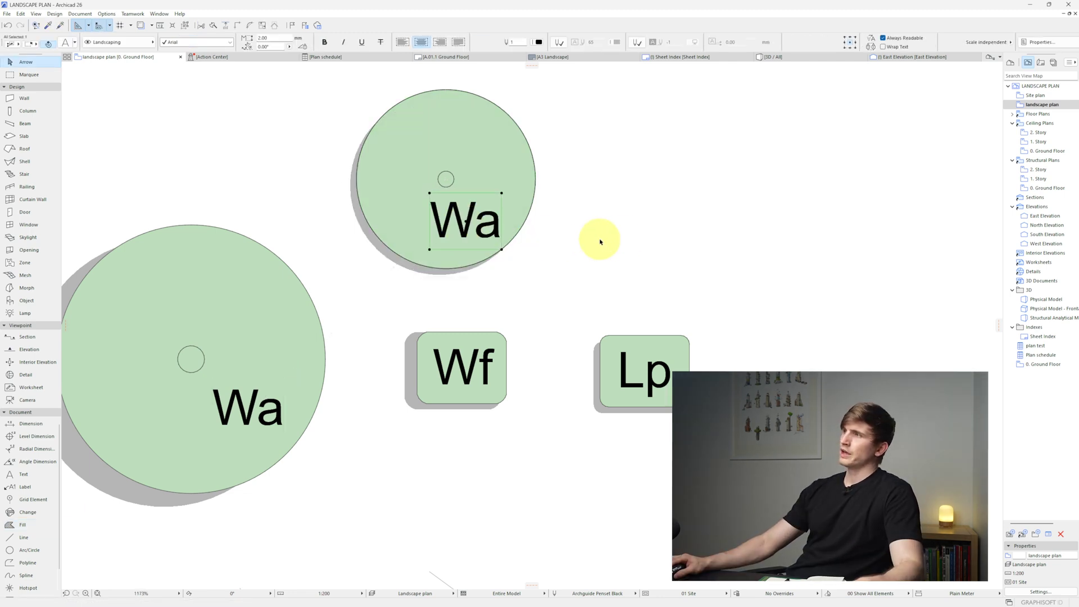
pyautogui.click(640, 243)
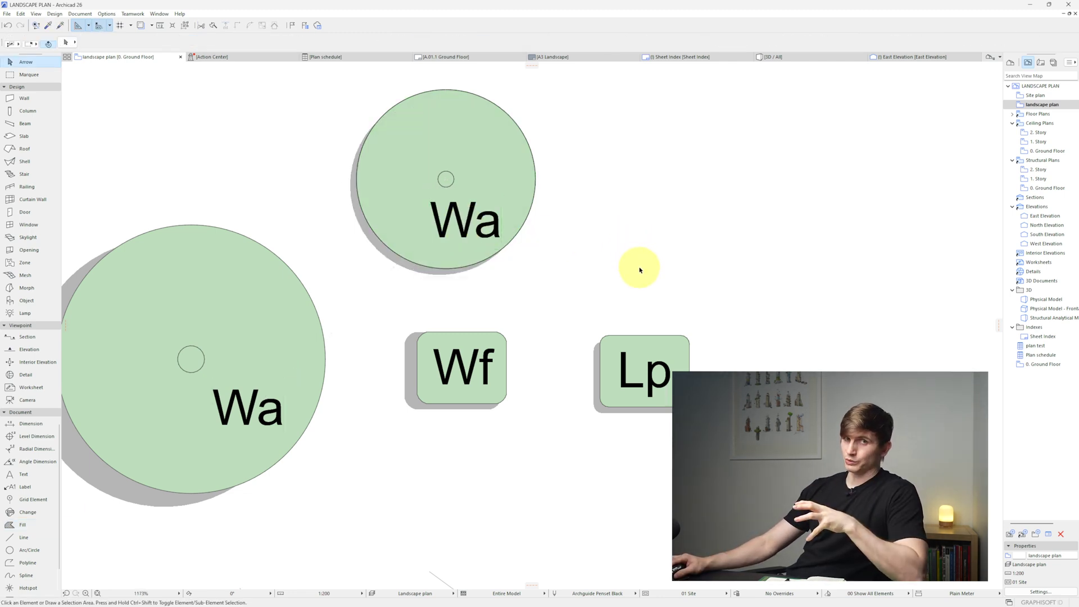
pyautogui.scroll(-3, 639, 270)
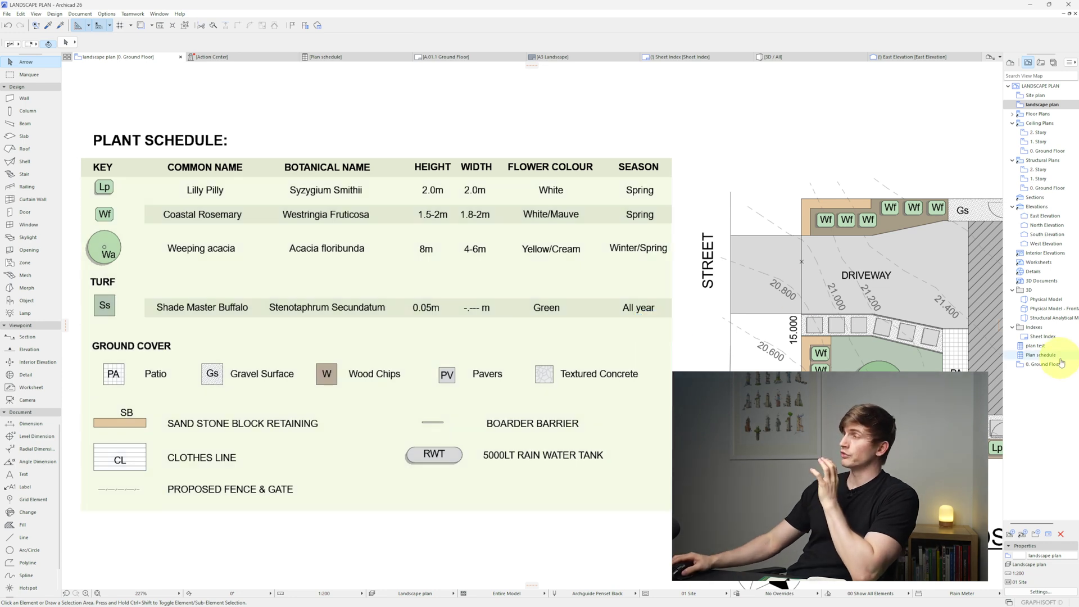
pyautogui.click(451, 282)
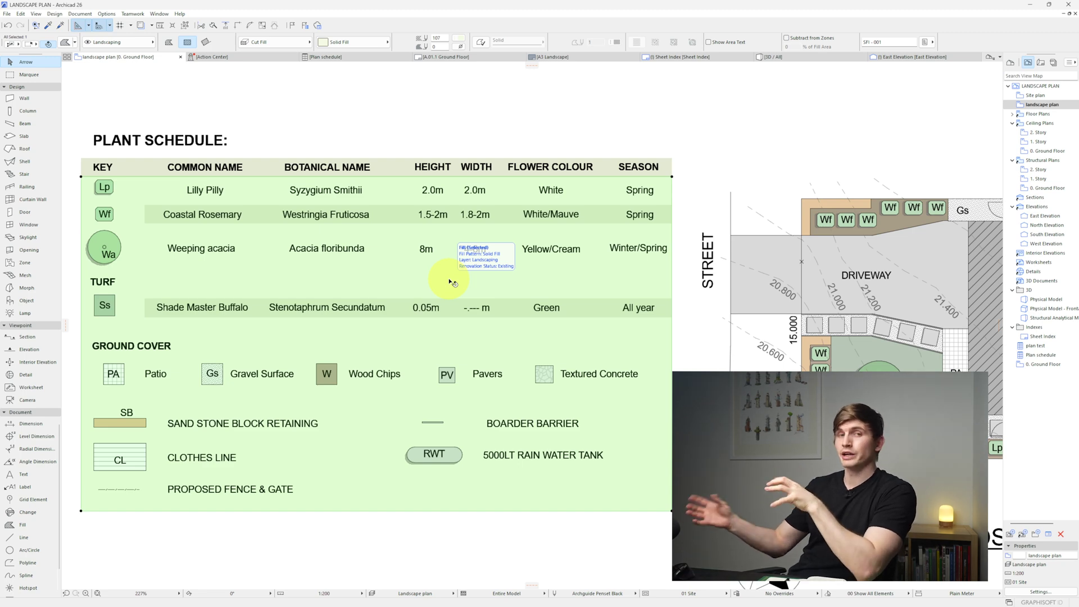
pyautogui.click(590, 127)
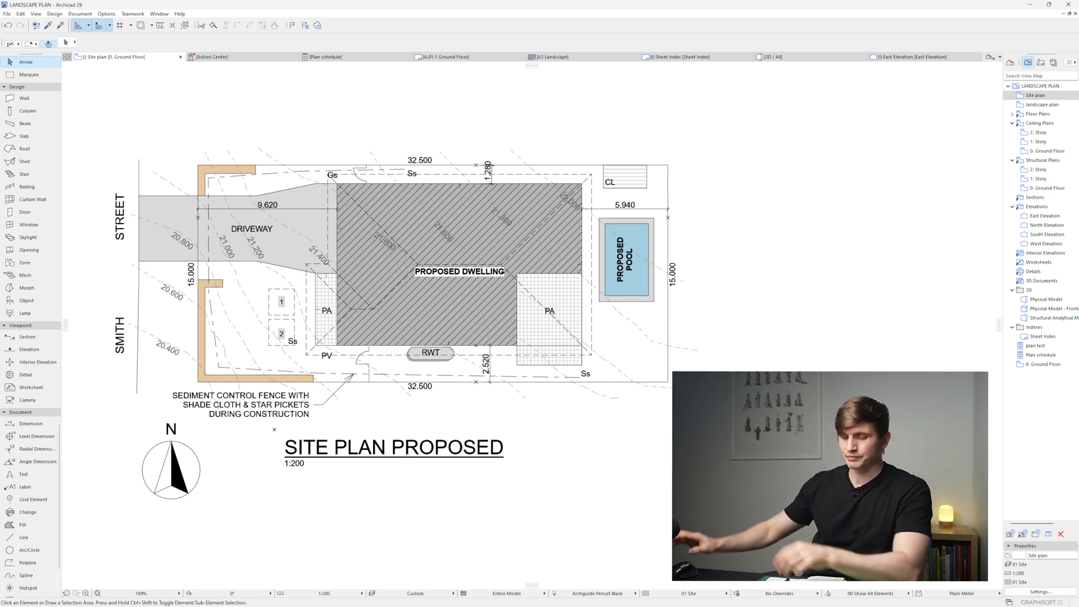
# Paste the Lp tag onto the site plan and place copies at the driveway corner
pyautogui.hotkey('ctrl', 'd')
pyautogui.scroll(5, 242, 129)
pyautogui.moveTo(272, 132); pyautogui.dragTo(272, 276)
pyautogui.press('ctrl')
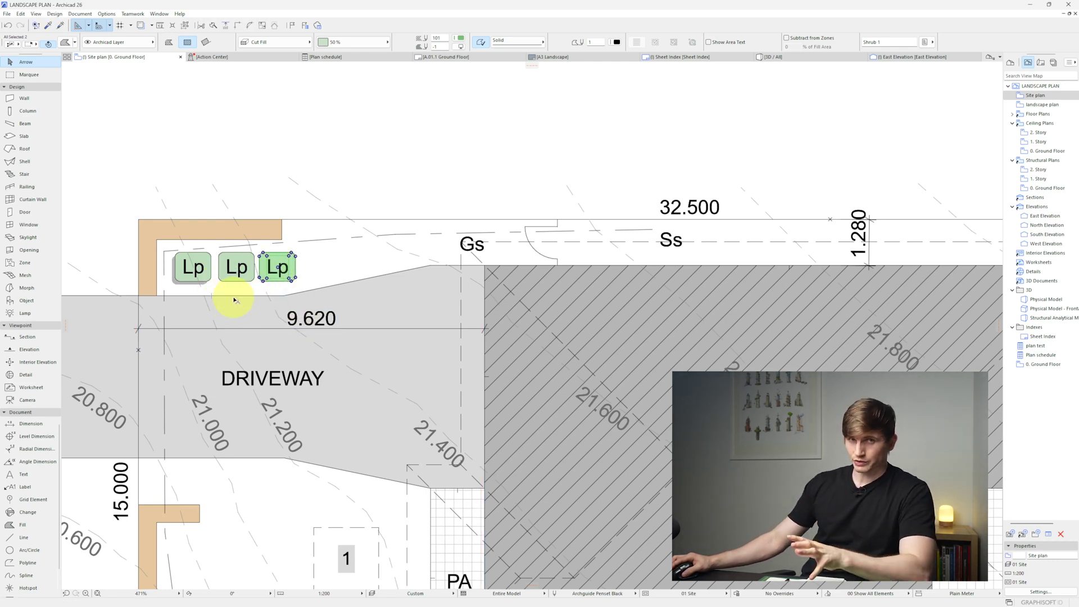
pyautogui.moveTo(235, 300); pyautogui.dragTo(258, 93, button='middle')
# Select the bottom-left Lp tag and bring up its Multiply options
pyautogui.click(130, 522)
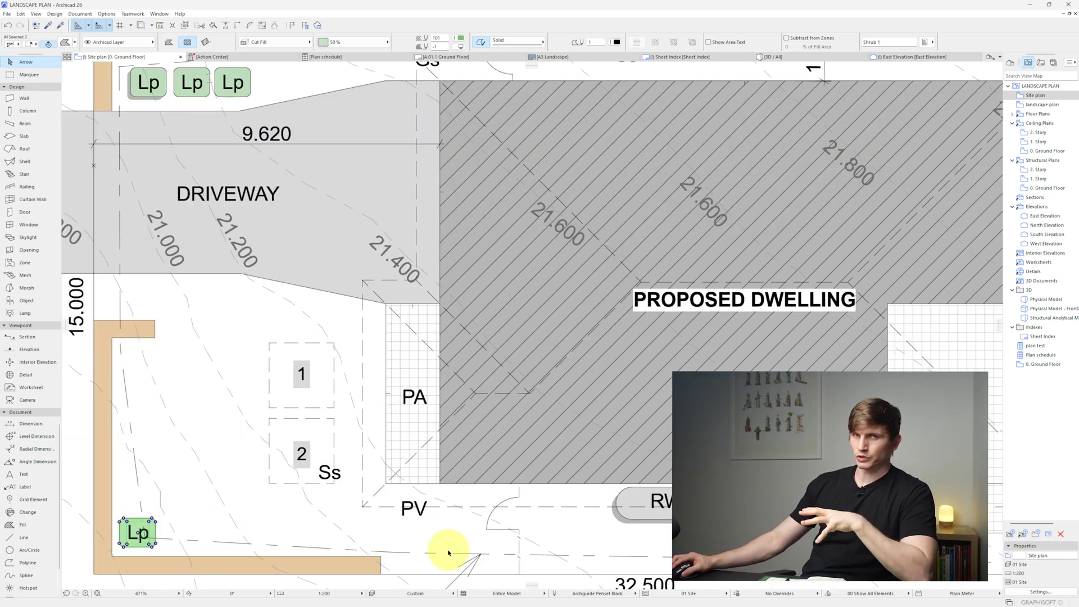
pyautogui.click(156, 543)
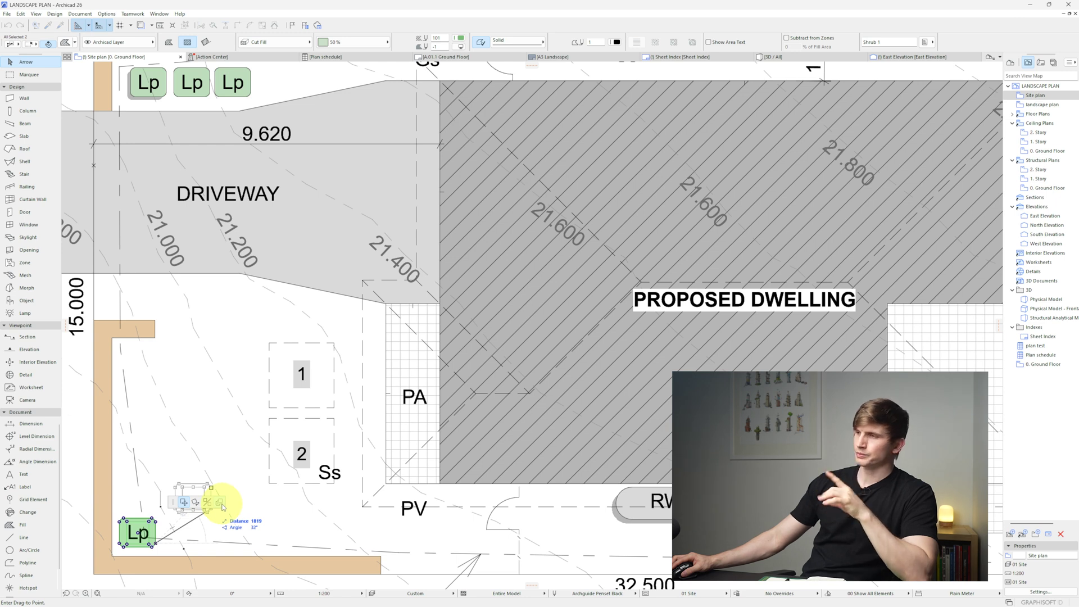
pyautogui.click(220, 503)
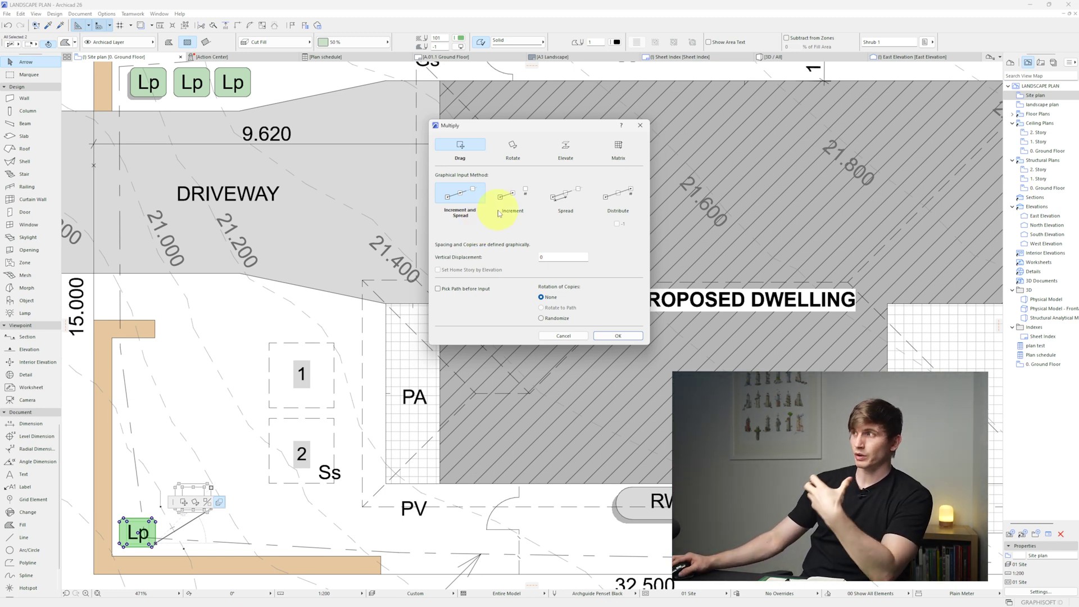
# Distribute 5 Lp tag copies along the bottom boundary between two picked points
pyautogui.click(623, 196)
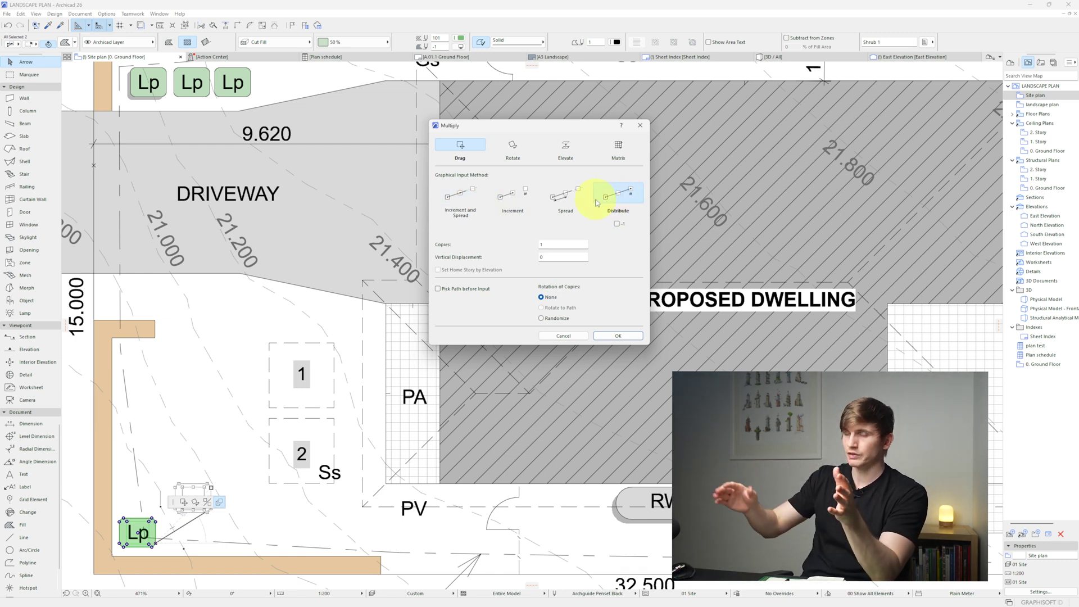
pyautogui.press('Tab')
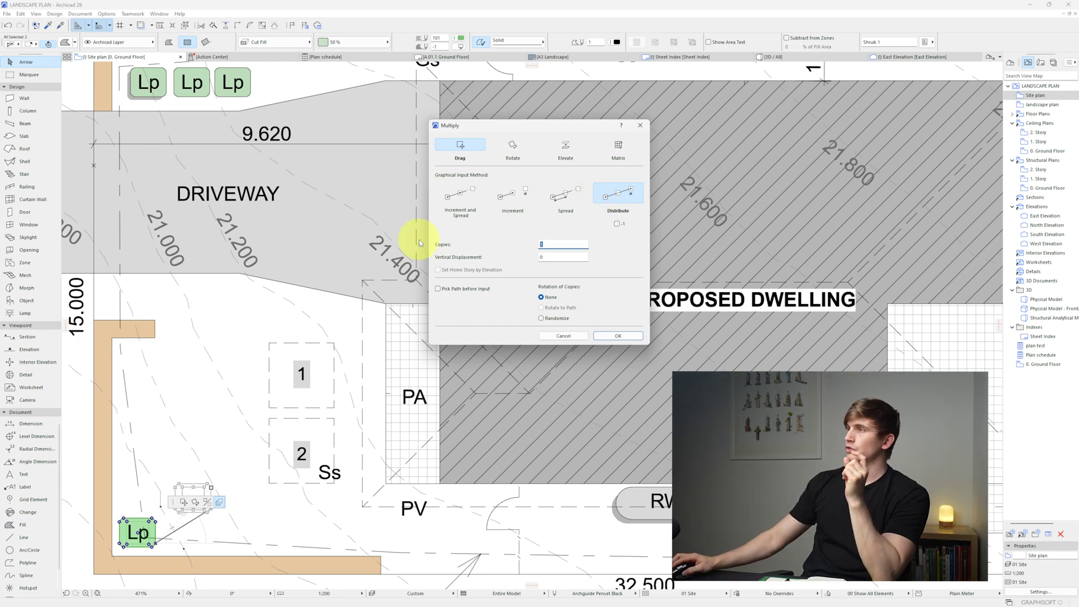
pyautogui.write('5')
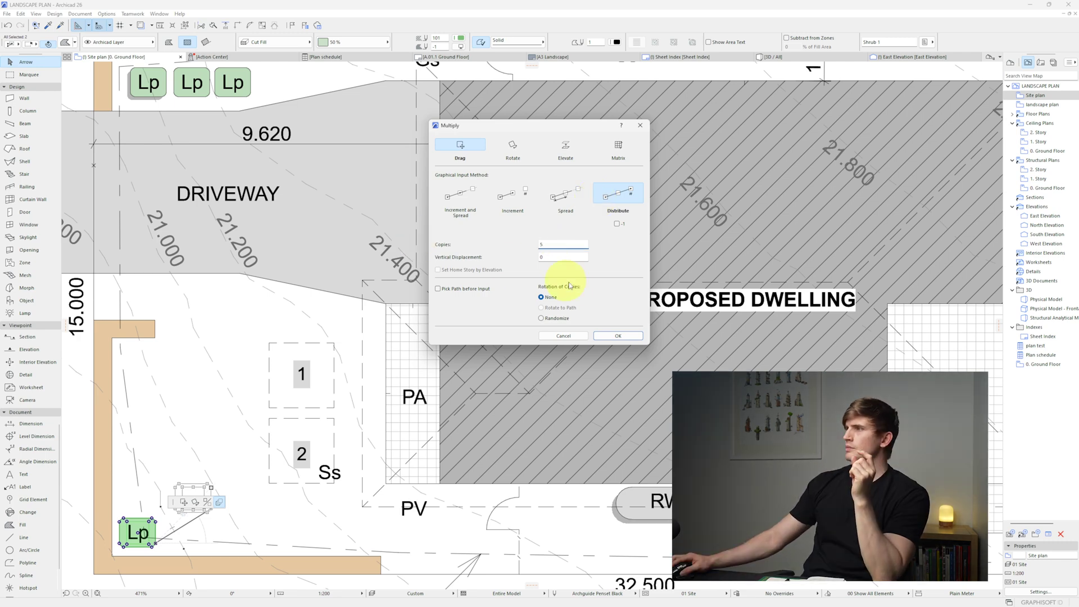
pyautogui.click(611, 337)
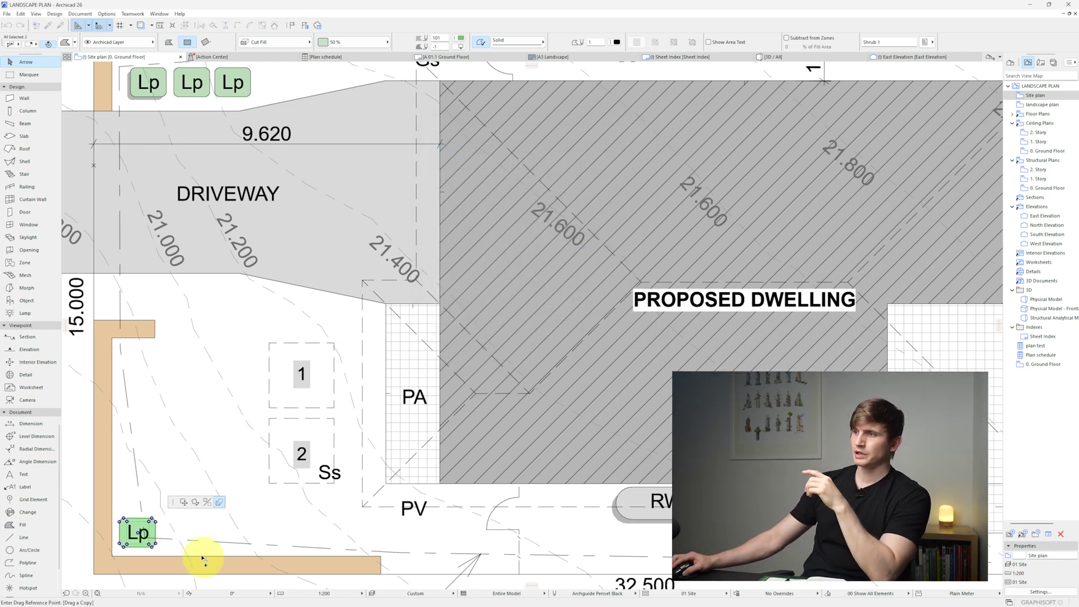
pyautogui.click(156, 524)
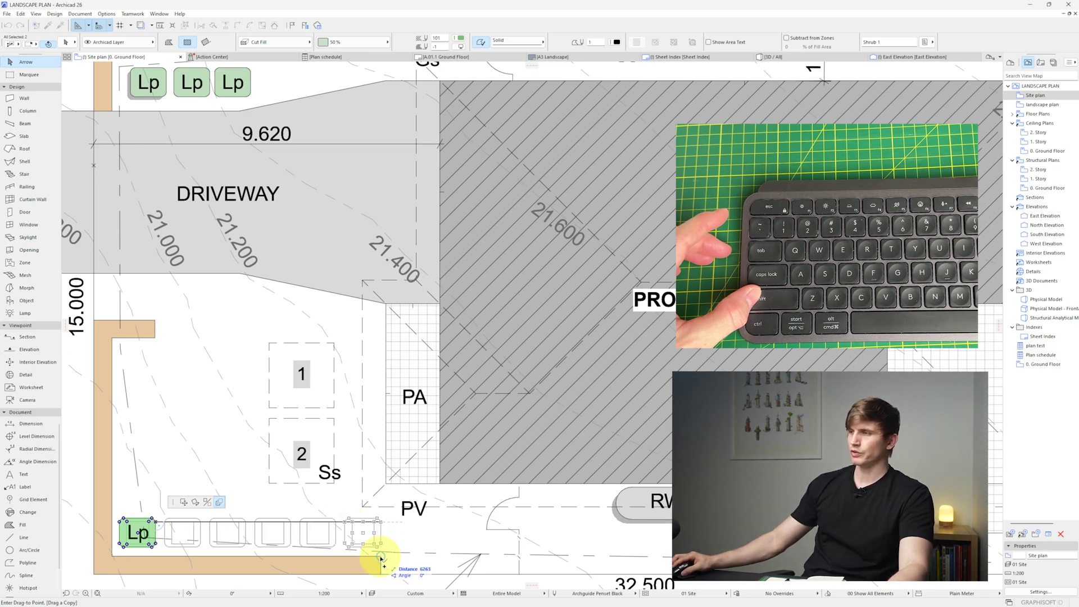
pyautogui.click(380, 558)
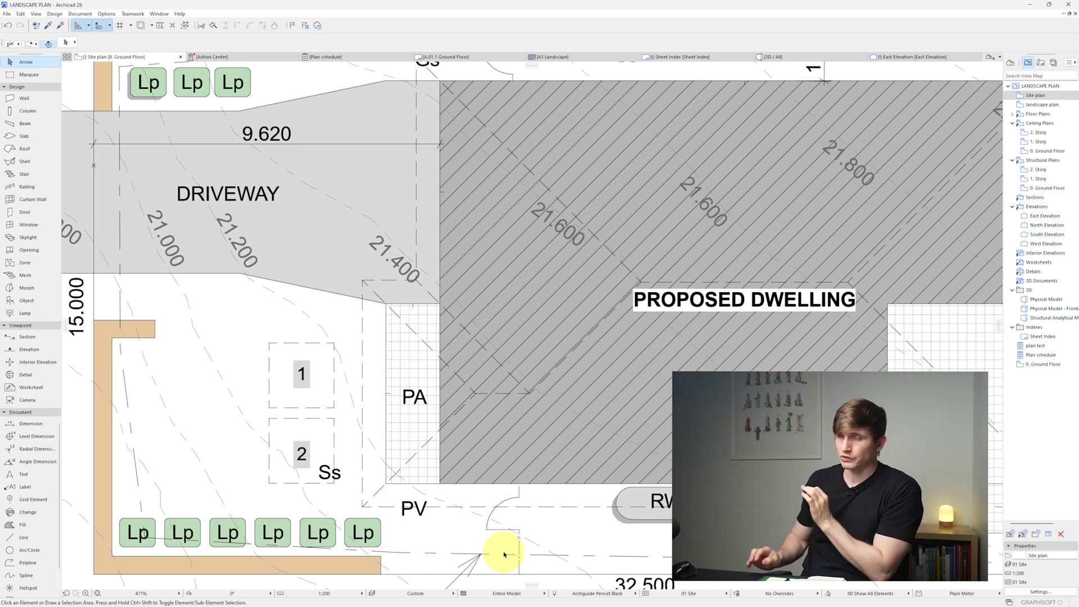
# Multiply the last Lp tag as a Spread with 1250 spacing, starting from the tag
pyautogui.click(346, 550)
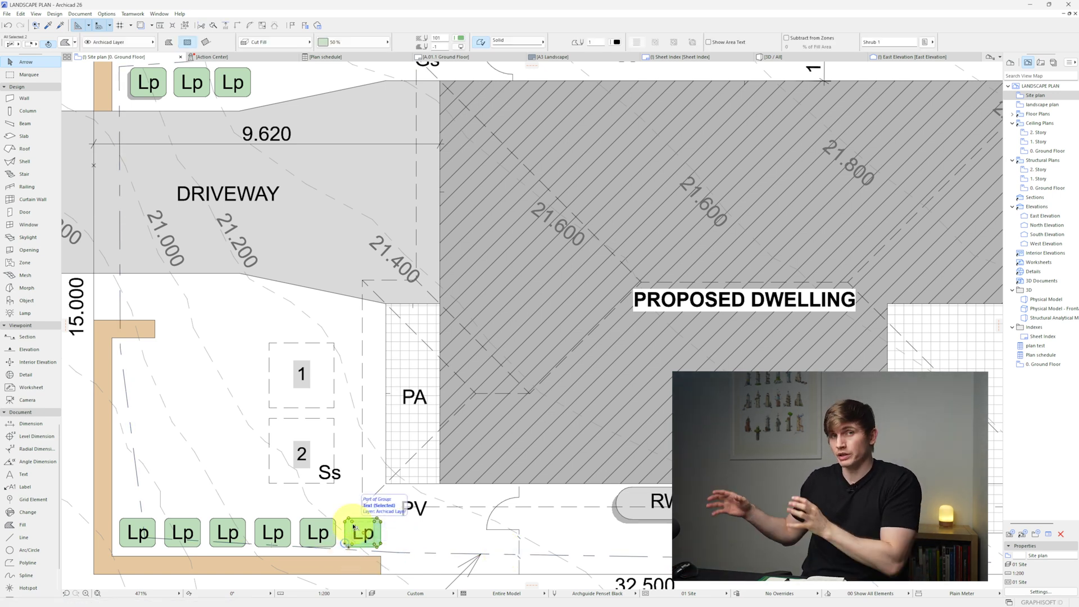
pyautogui.scroll(-2, 353, 527)
pyautogui.click(171, 458)
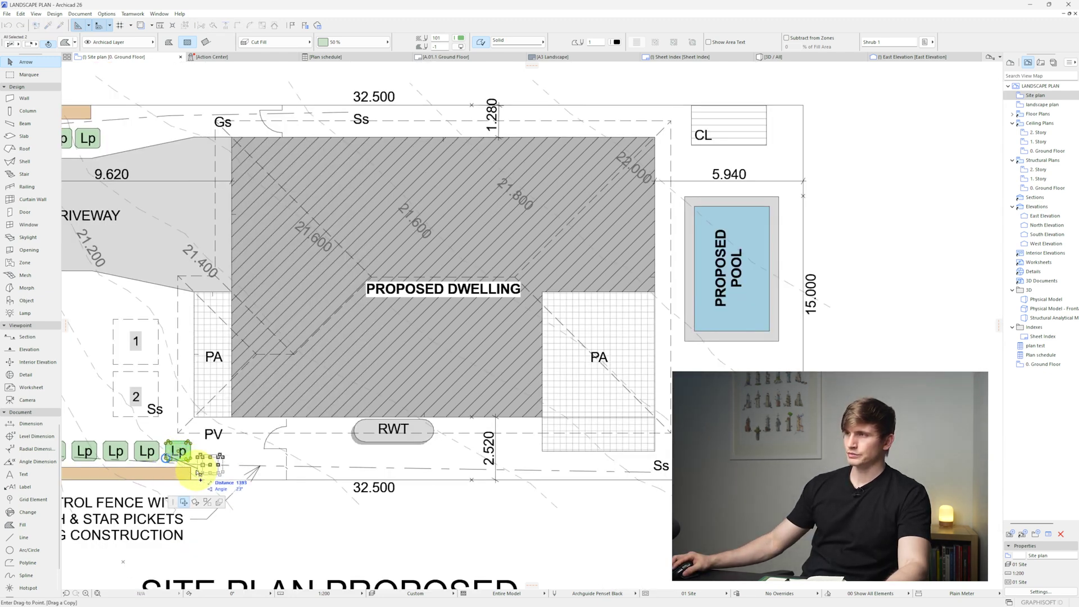
pyautogui.scroll(2, 219, 476)
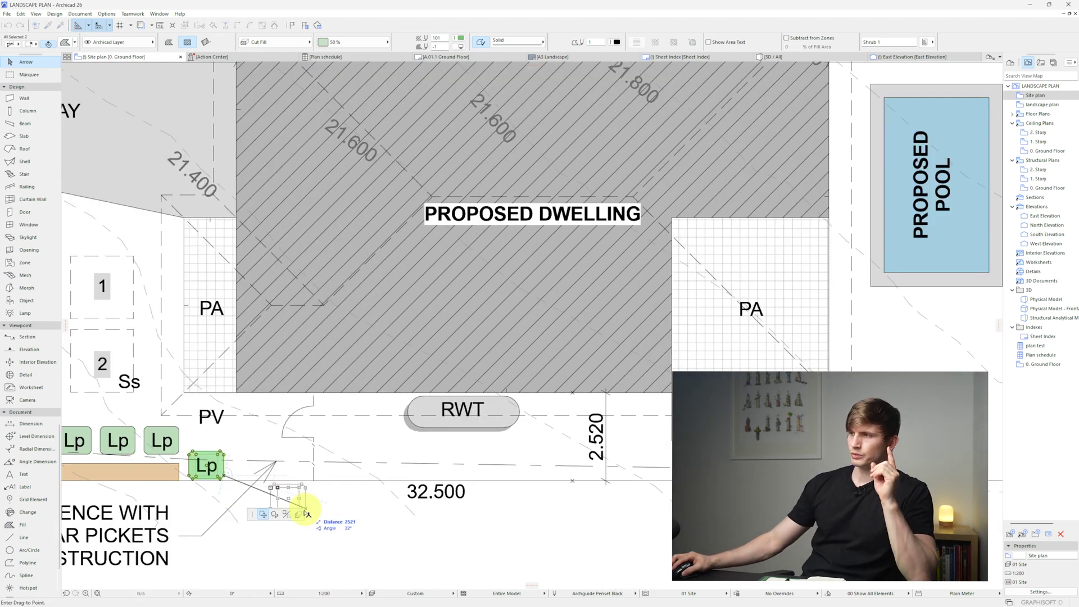
pyautogui.click(298, 514)
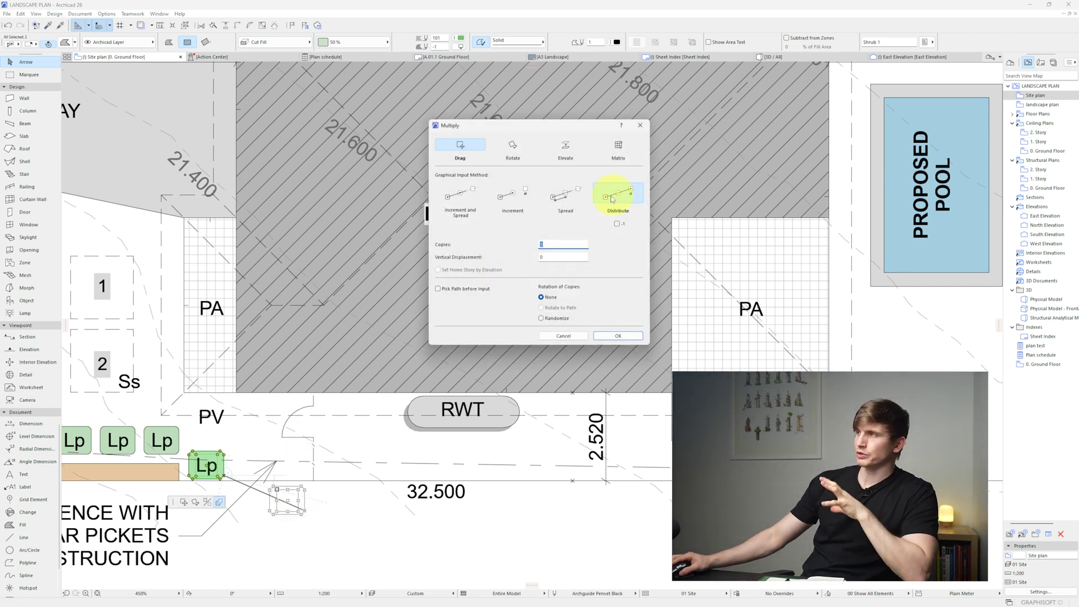
pyautogui.click(569, 199)
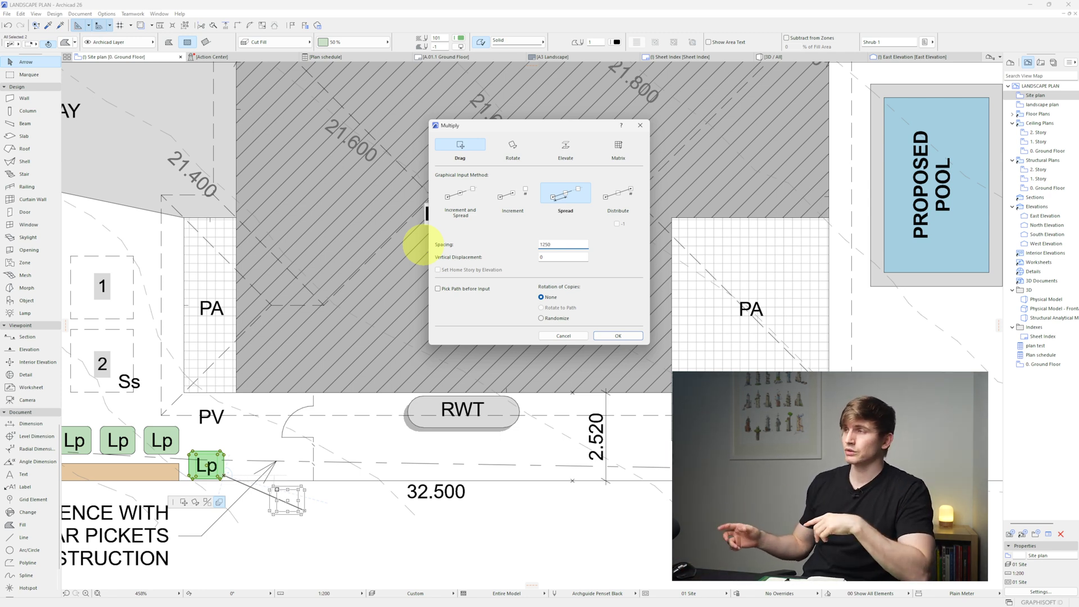
pyautogui.click(614, 336)
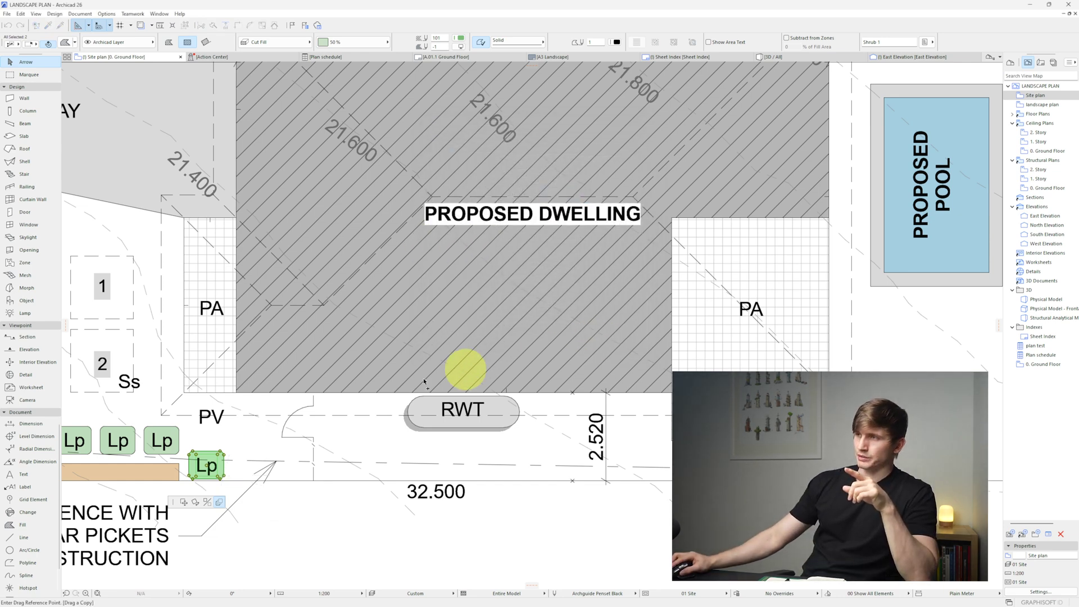
pyautogui.click(225, 458)
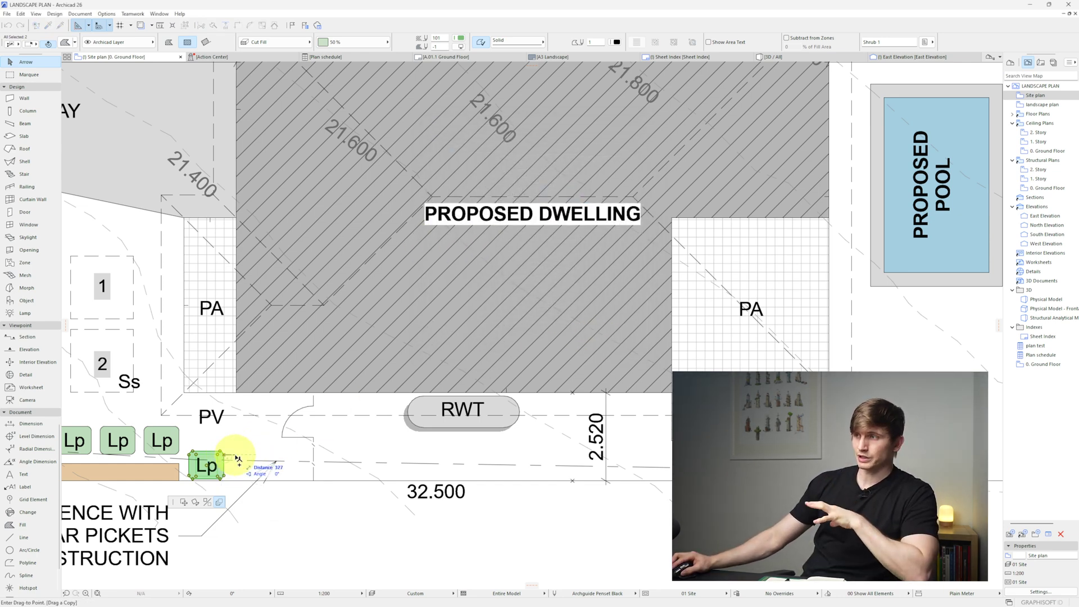
# Stretch the 1250-spaced Lp copies along the fence row past the Ss label
pyautogui.scroll(-2, 236, 460)
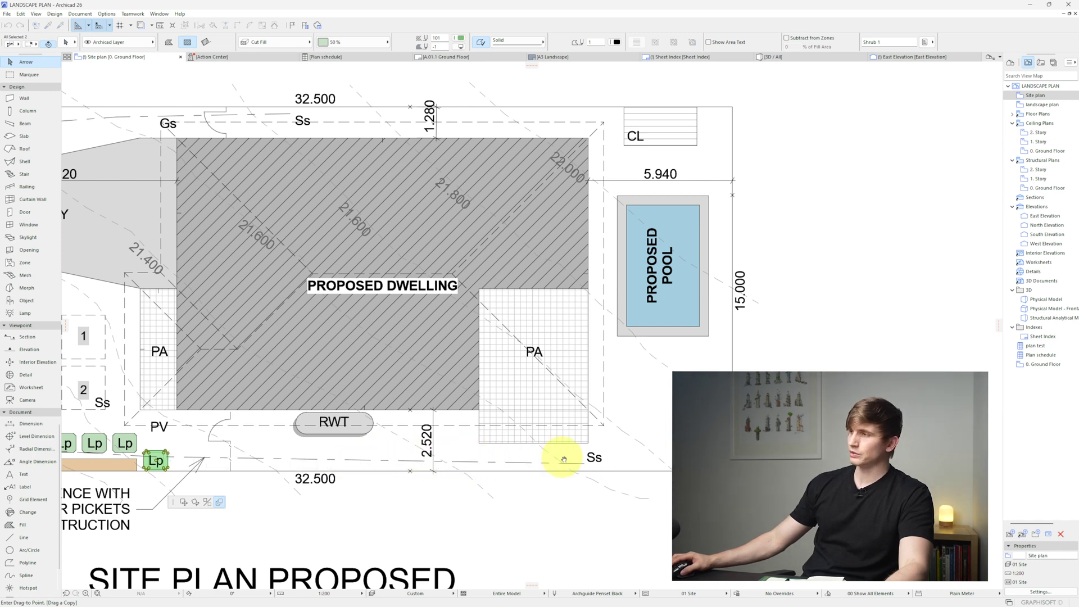
pyautogui.moveTo(565, 461); pyautogui.dragTo(487, 459, button='middle')
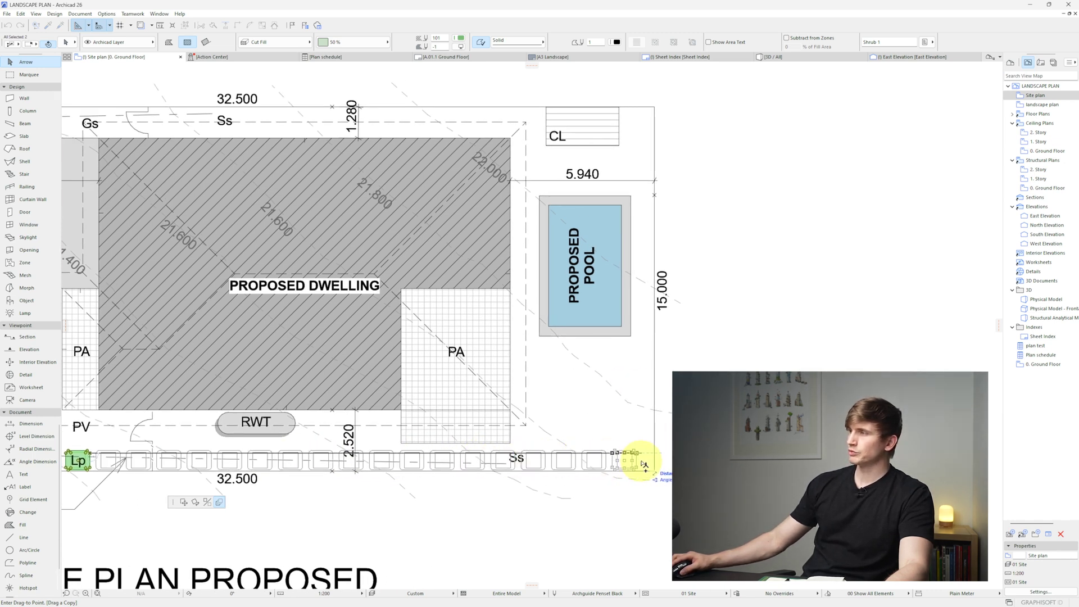
pyautogui.click(644, 465)
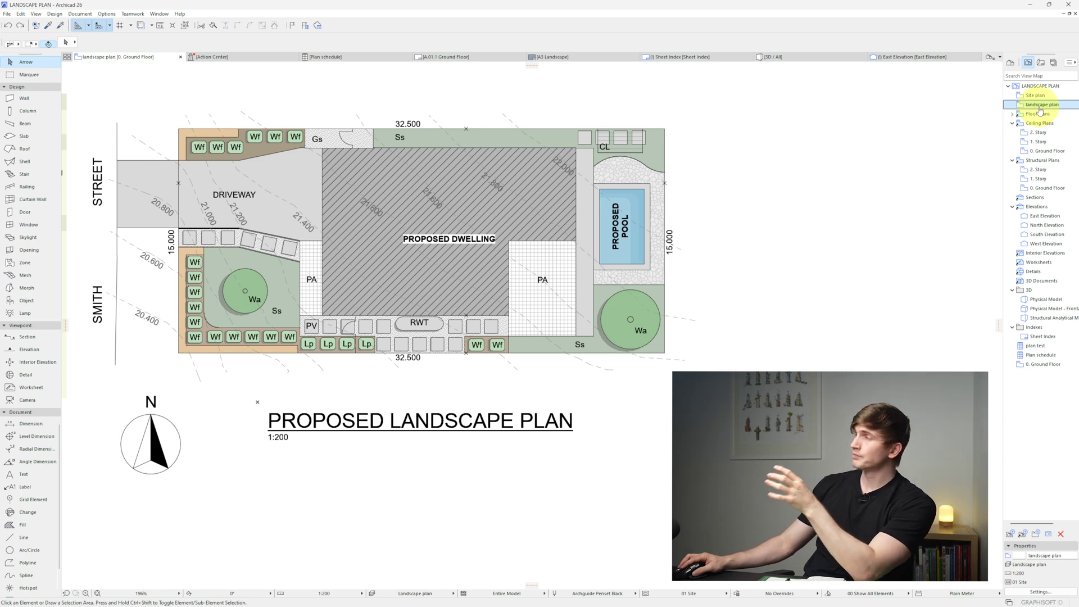
# Open the Site plan view from the View Map and show its Layers dialog with Ctrl+L
pyautogui.doubleClick(1039, 96)
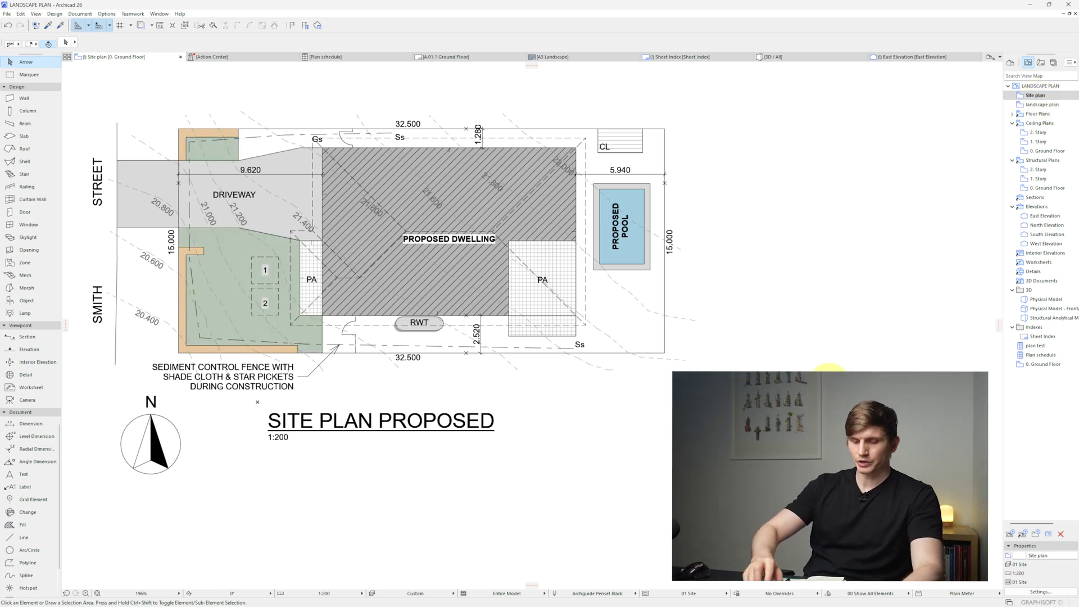
pyautogui.hotkey('ctrl', 'l')
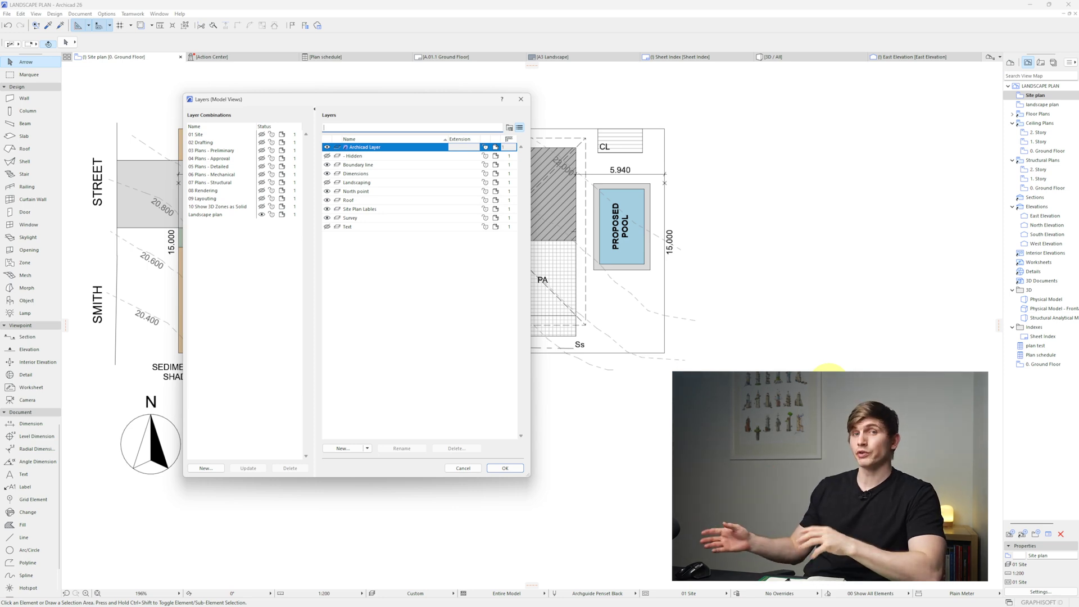
# Create a LANDSCAPING 2 layer, close Layers, and select the two green landscaping fills
pyautogui.click(355, 449)
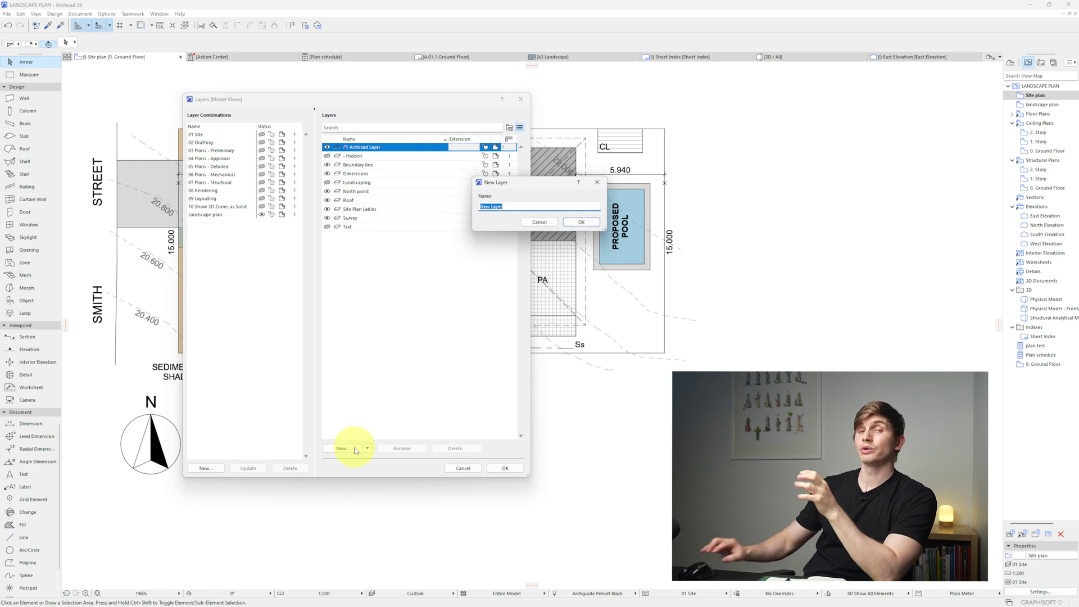
pyautogui.write('(')
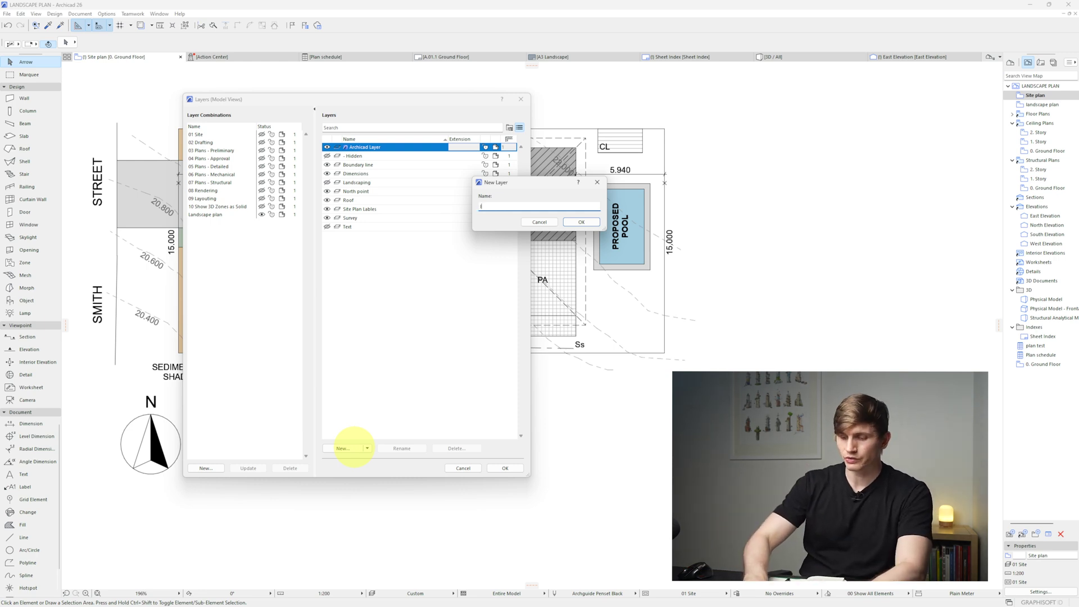
pyautogui.write('ANDSCAPING')
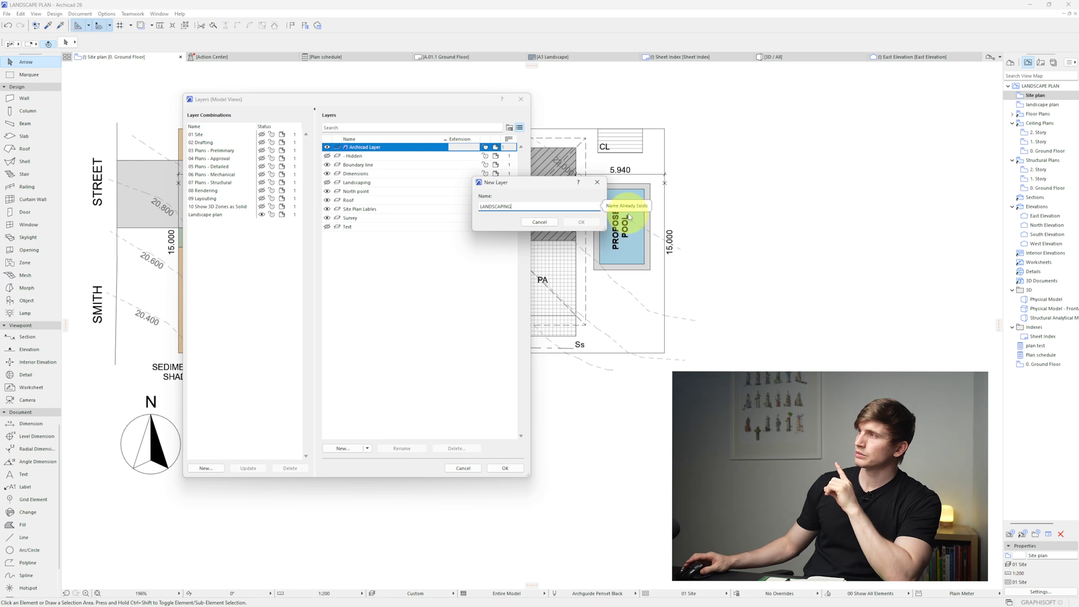
pyautogui.write(' 2')
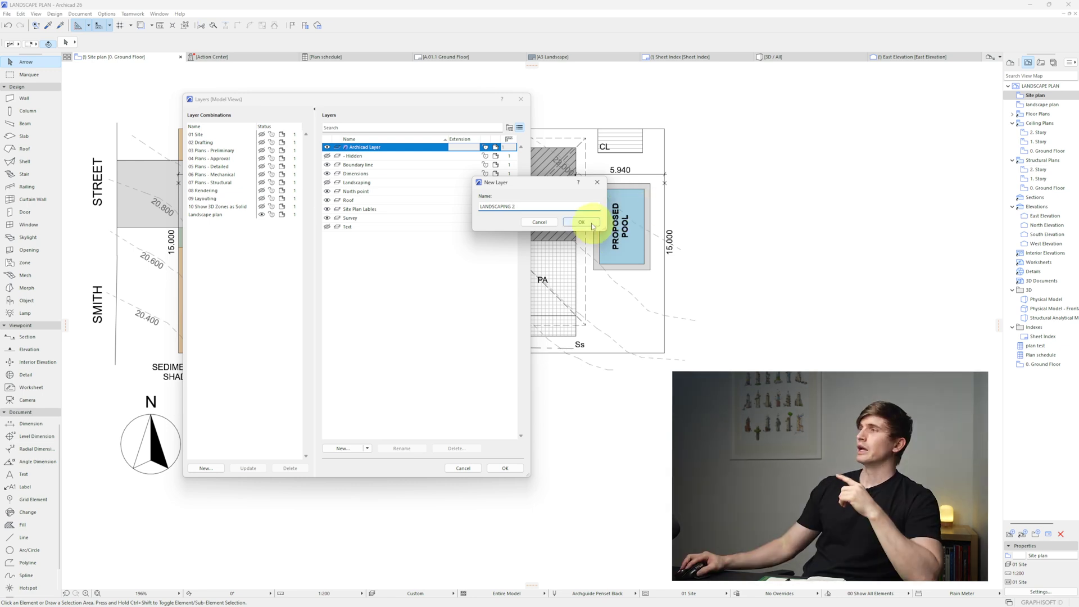
pyautogui.click(592, 225)
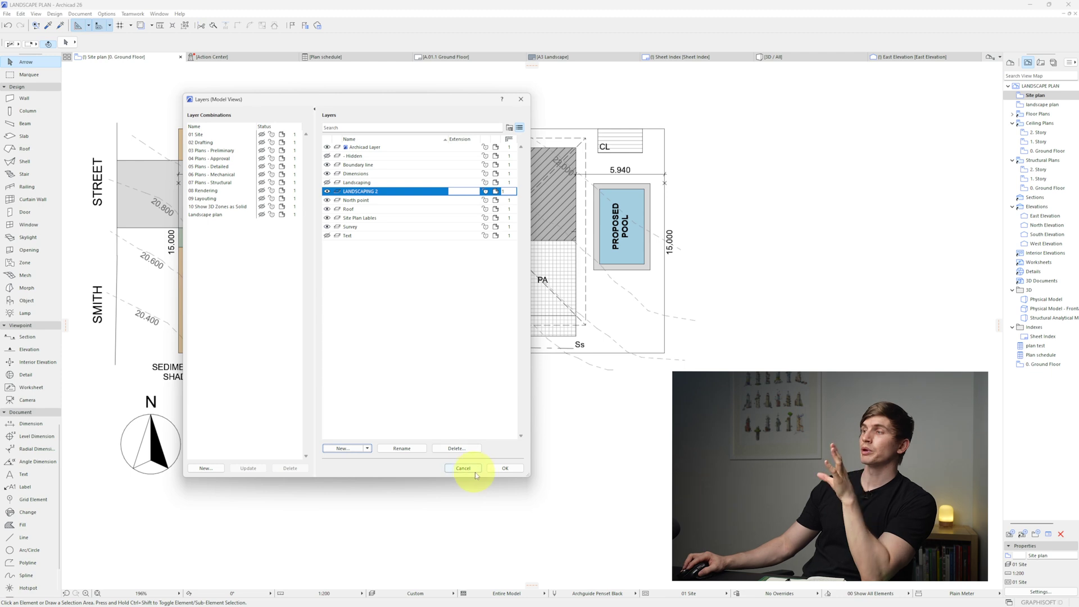
pyautogui.click(503, 469)
pyautogui.click(237, 241)
pyautogui.keyDown('shift'); pyautogui.click(225, 151); pyautogui.keyUp('shift')
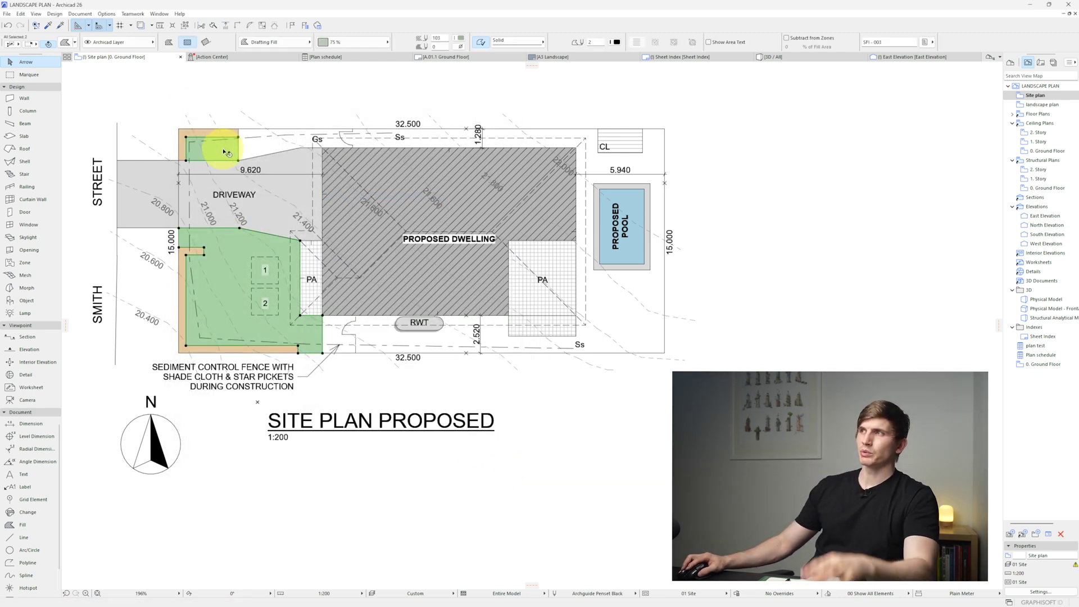
# Assign both green fills to LANDSCAPING 2 and hide that layer in Layers
pyautogui.click(144, 47)
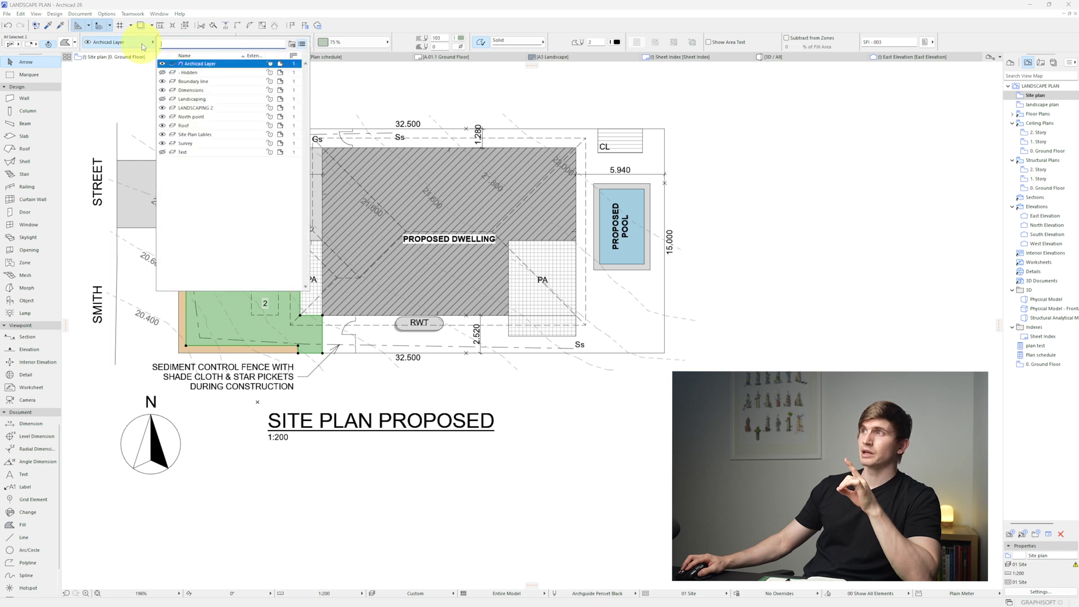
pyautogui.click(194, 108)
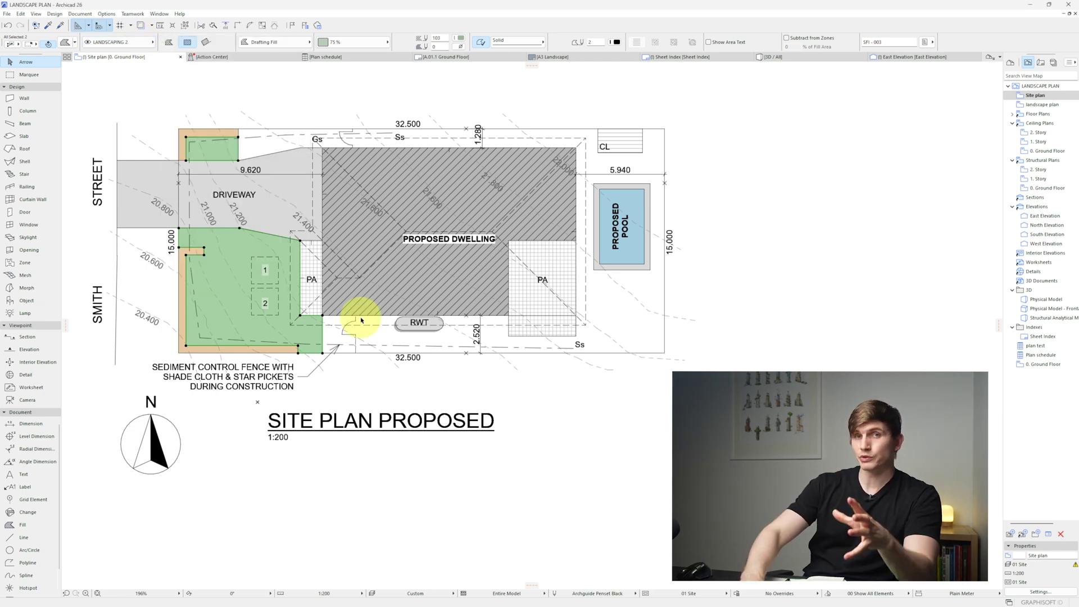
pyautogui.hotkey('ctrl', 'l')
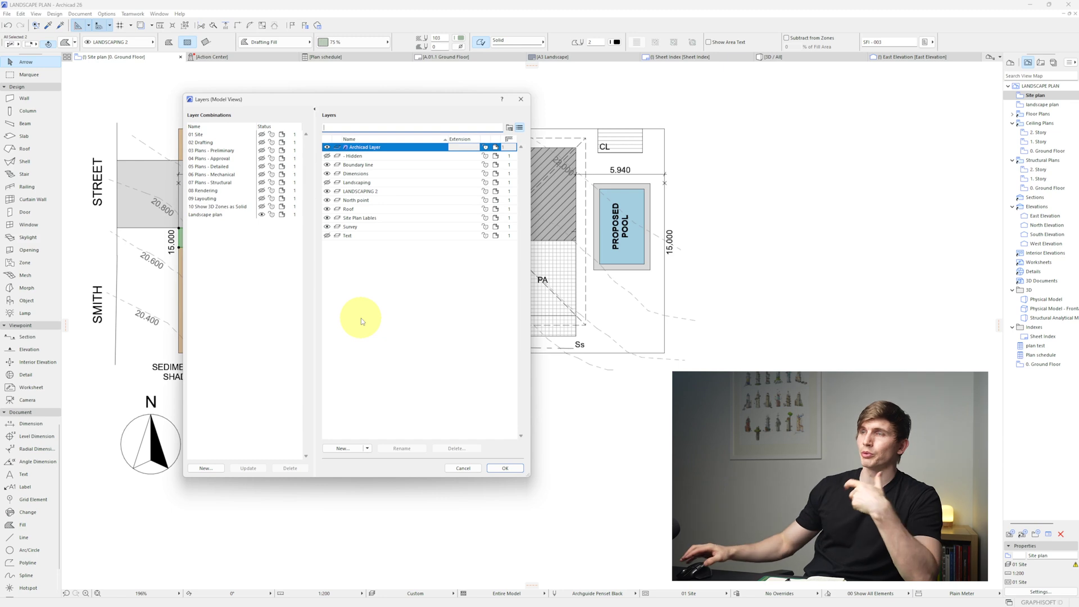
pyautogui.click(328, 193)
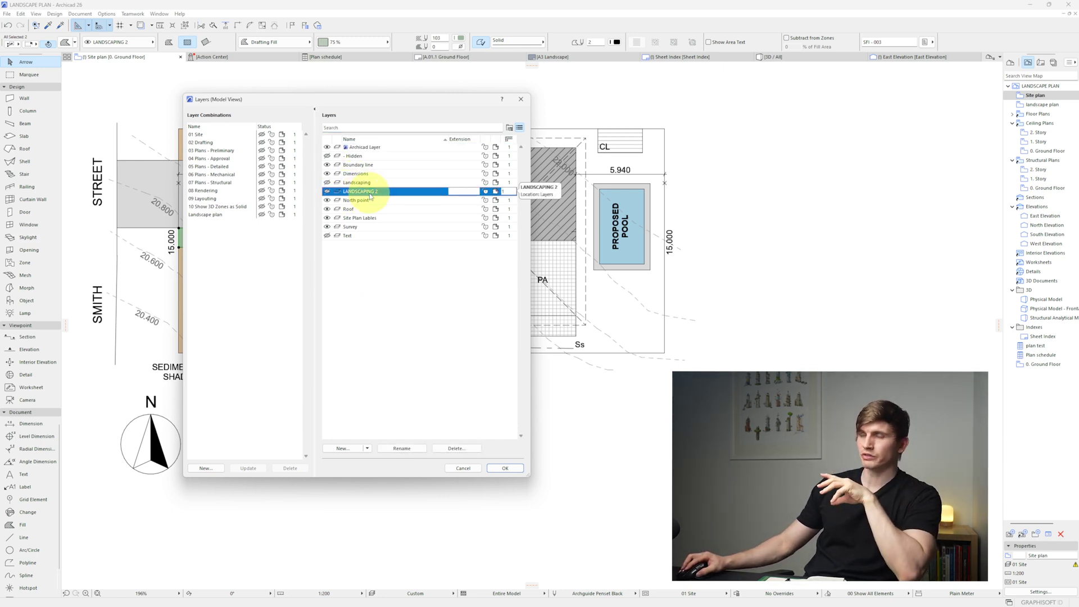
pyautogui.click(504, 468)
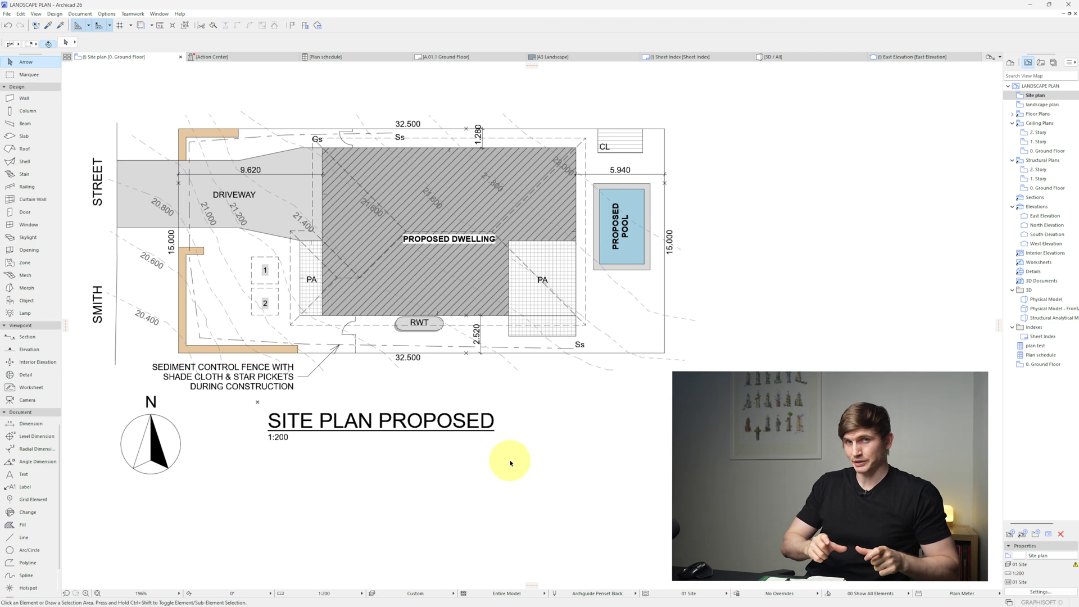
# Duplicate the Site plan view and rename the copy LANDSCAPE PLAN 2
pyautogui.doubleClick(1036, 96)
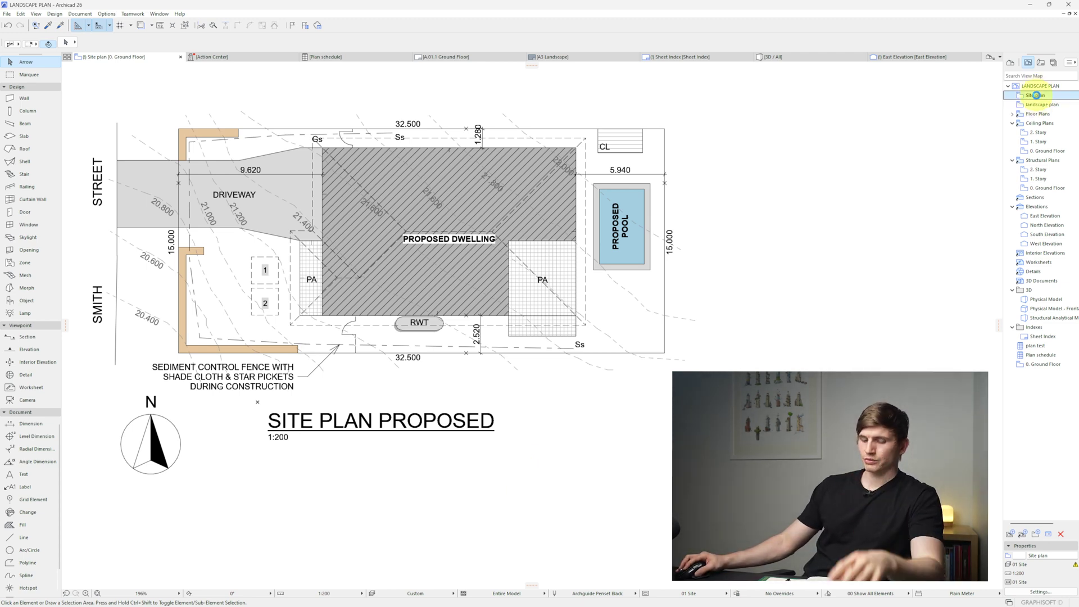
pyautogui.keyDown('ctrl'); pyautogui.moveTo(1036, 96); pyautogui.dragTo(1041, 107); pyautogui.keyUp('ctrl')
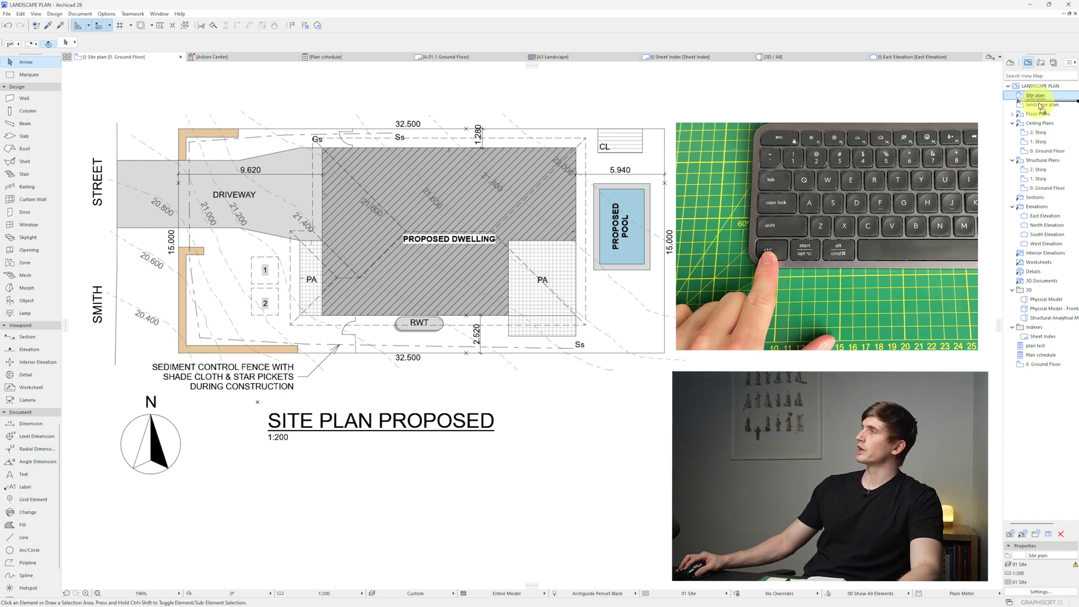
pyautogui.keyDown('ctrl'); pyautogui.moveTo(1040, 107); pyautogui.dragTo(1039, 107); pyautogui.keyUp('ctrl')
pyautogui.rightClick(1039, 107)
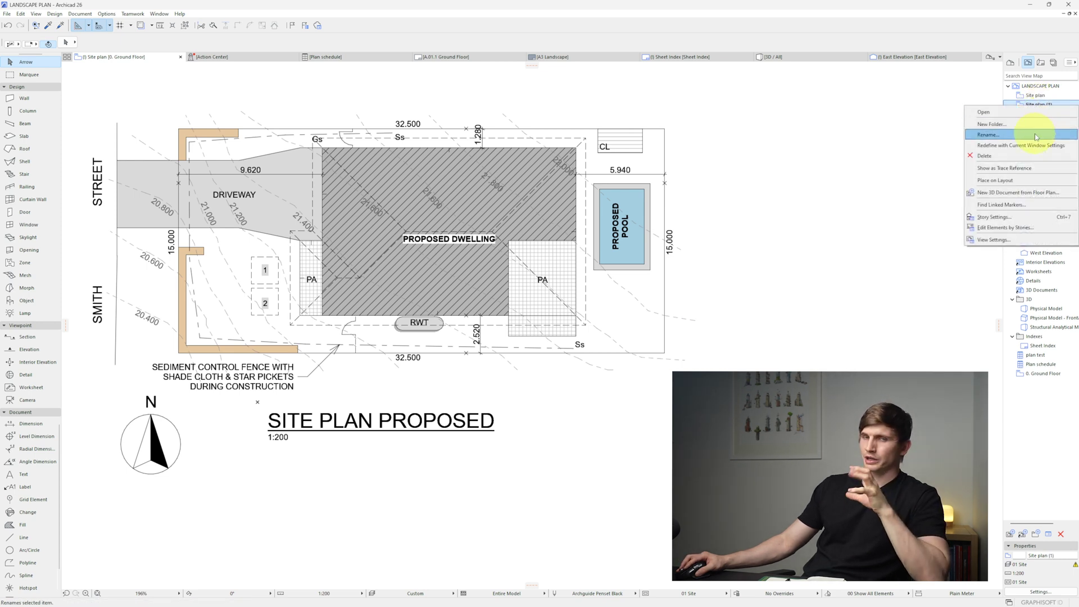
pyautogui.click(988, 135)
pyautogui.write('lANDSCAPE PLAN 2')
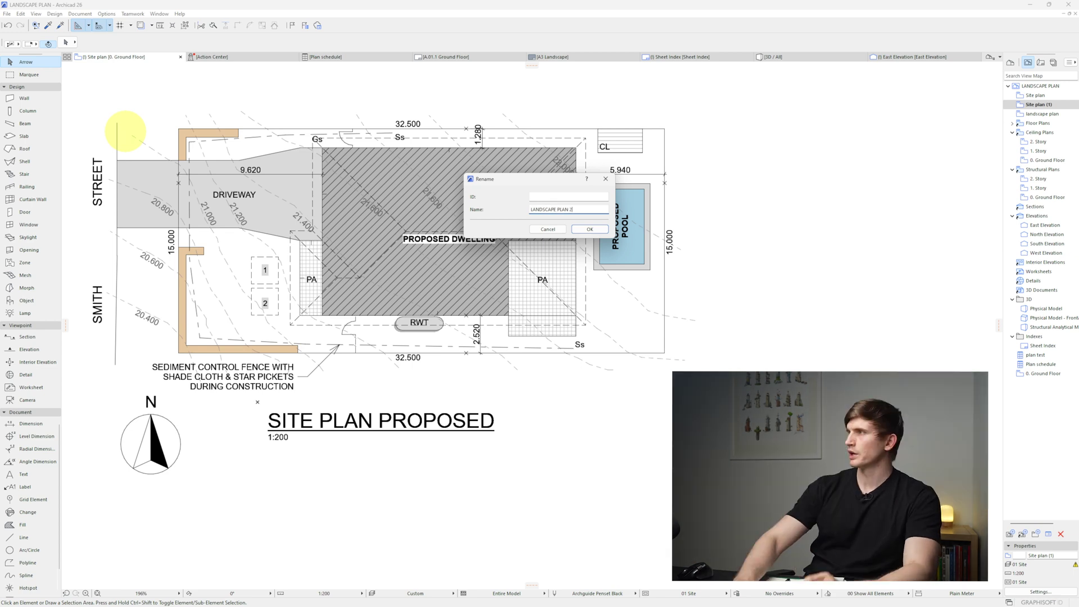
pyautogui.press('Return')
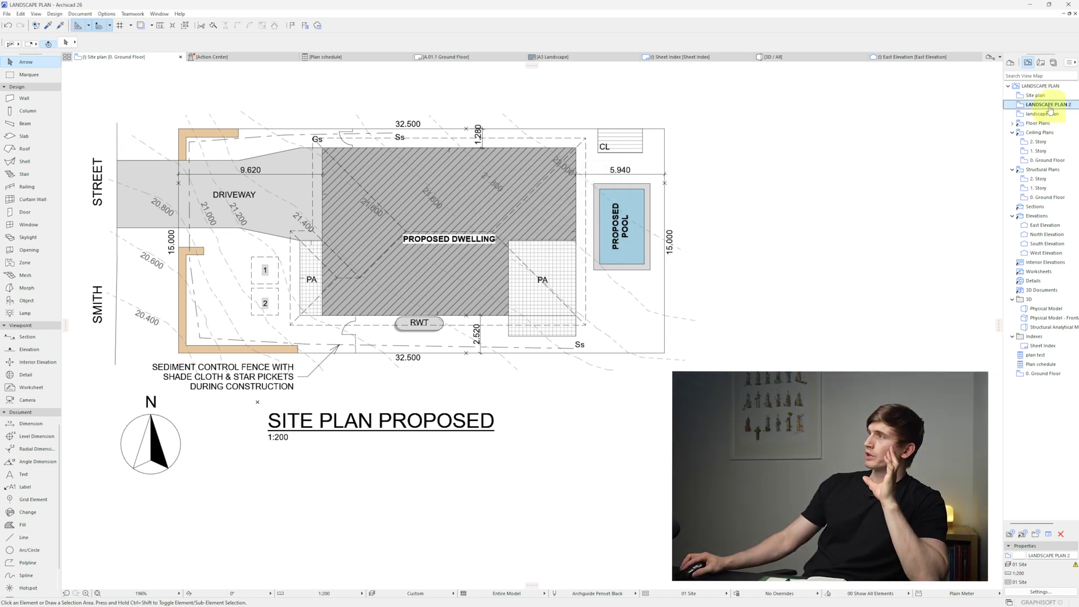
# Open the LANDSCAPE PLAN 2 view and its Layers dialog
pyautogui.click(1030, 97)
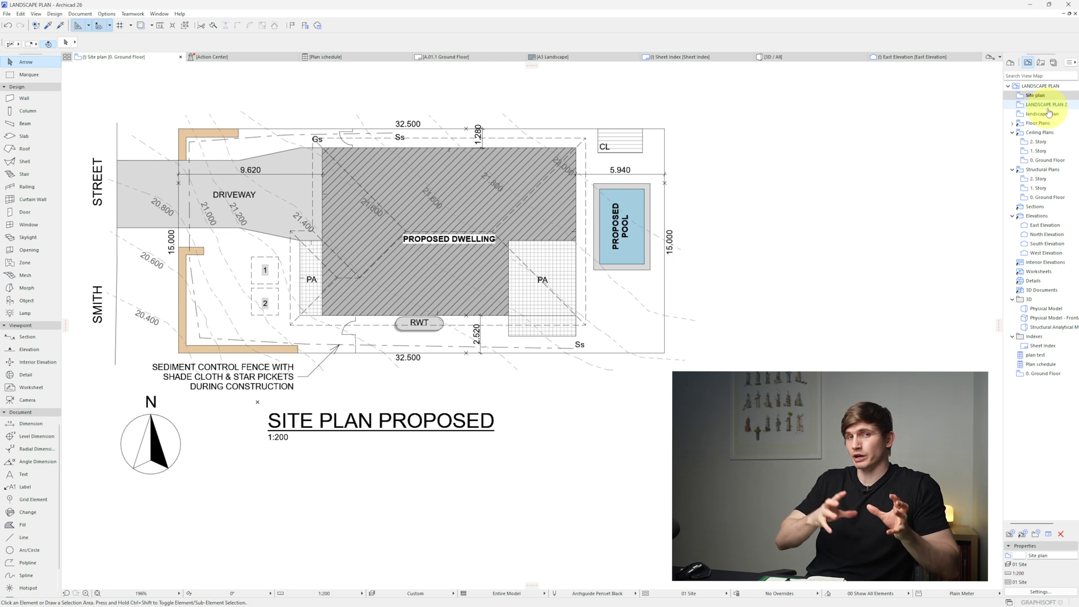
pyautogui.doubleClick(1048, 105)
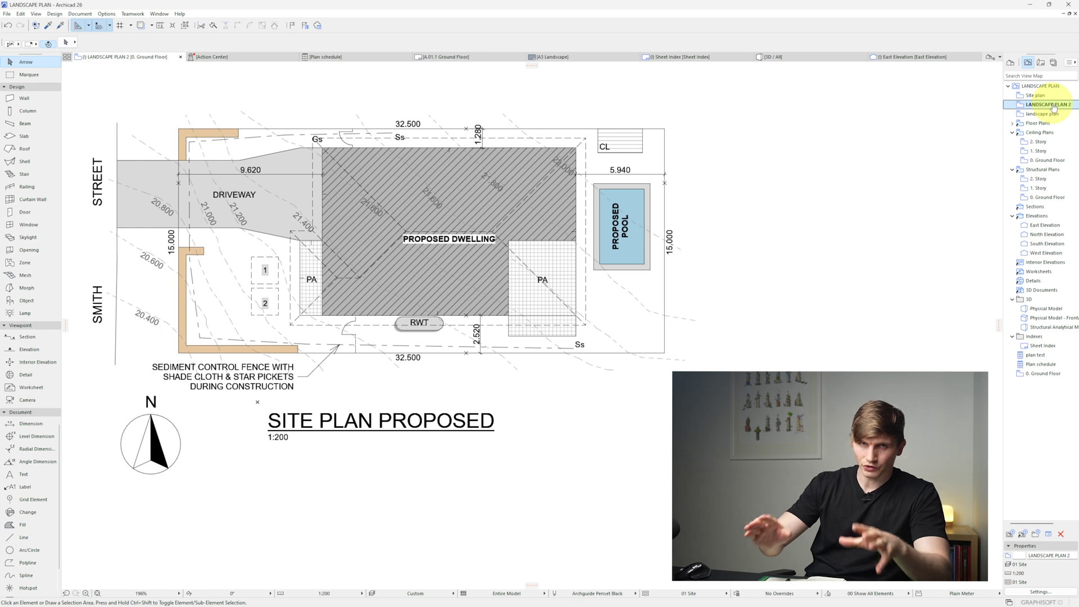
pyautogui.hotkey('ctrl', 'l')
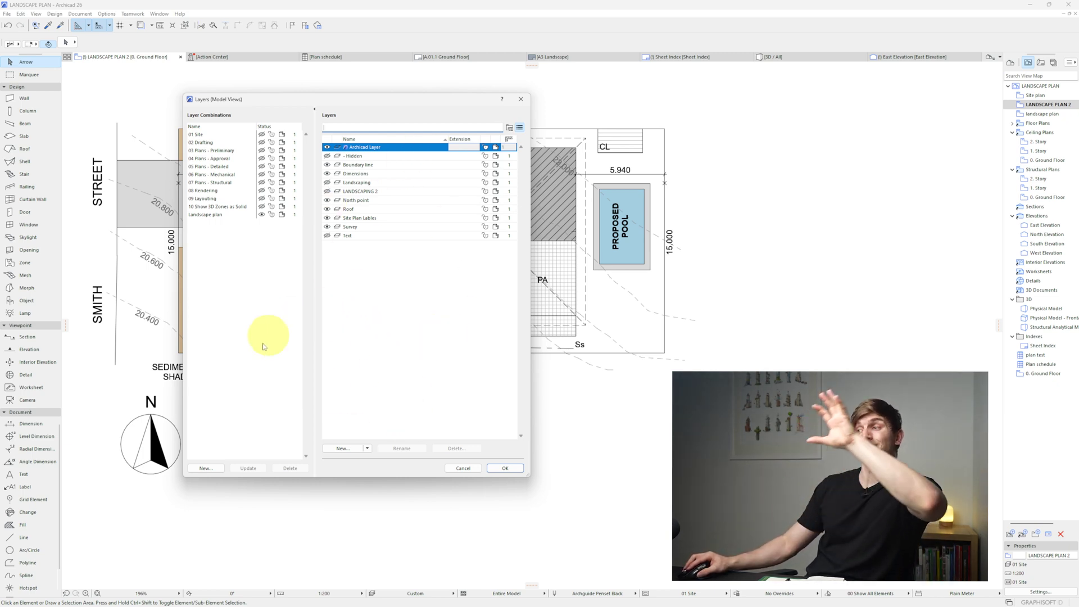
# Create a new layer combination named LANDSCAPING PLAN 2 in Layer Settings and select it
pyautogui.click(205, 468)
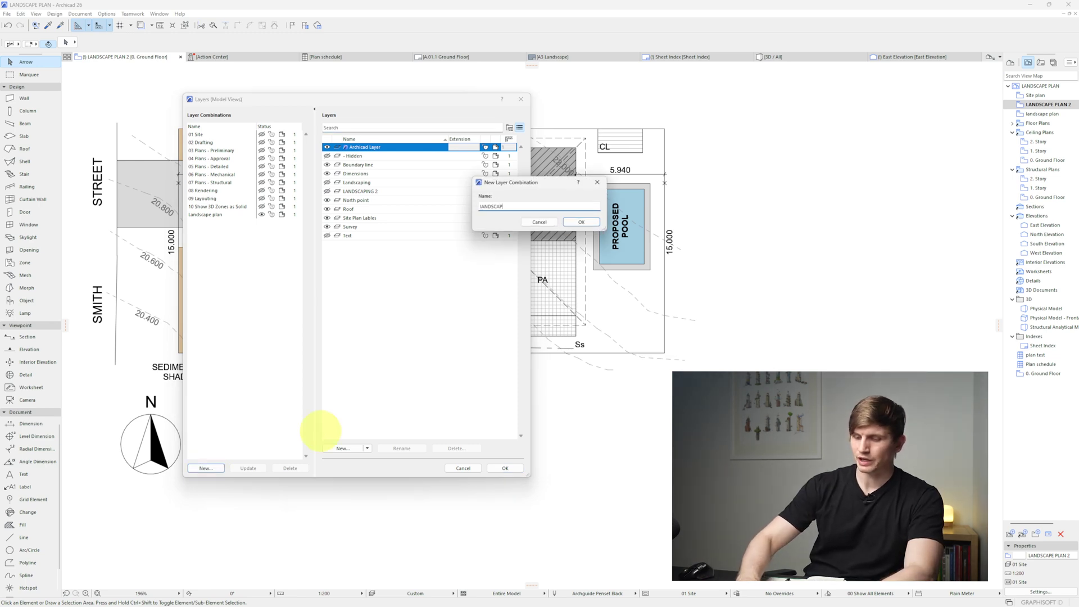
pyautogui.write('LANDSCAPING PLAN 2')
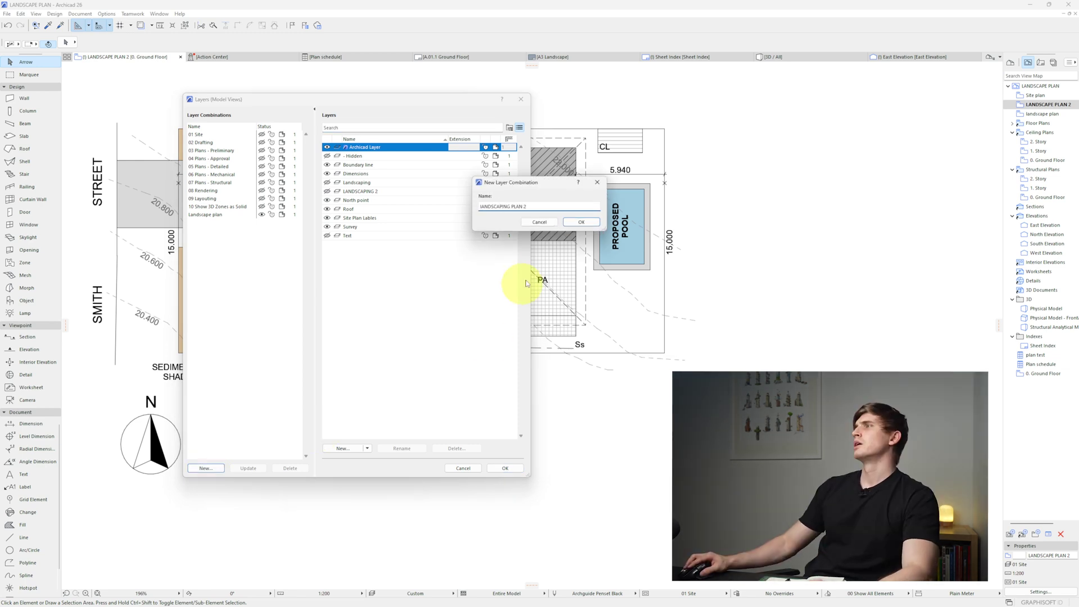
pyautogui.click(581, 222)
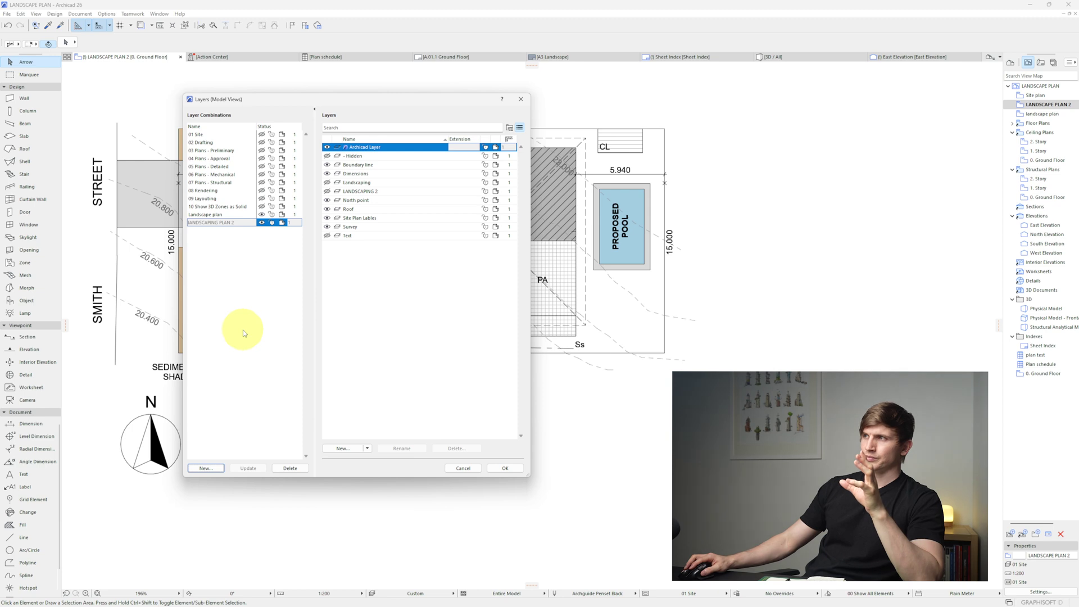
pyautogui.click(226, 279)
pyautogui.click(216, 222)
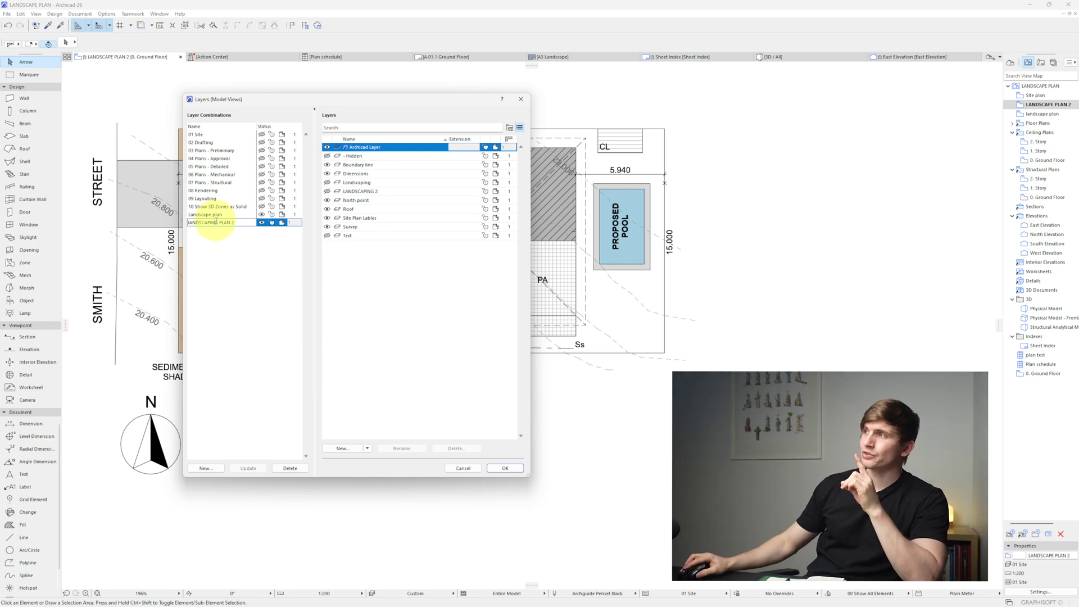
# Make the LANDSCAPING 2 layer visible and update LANDSCAPING PLAN 2 with it
pyautogui.click(327, 193)
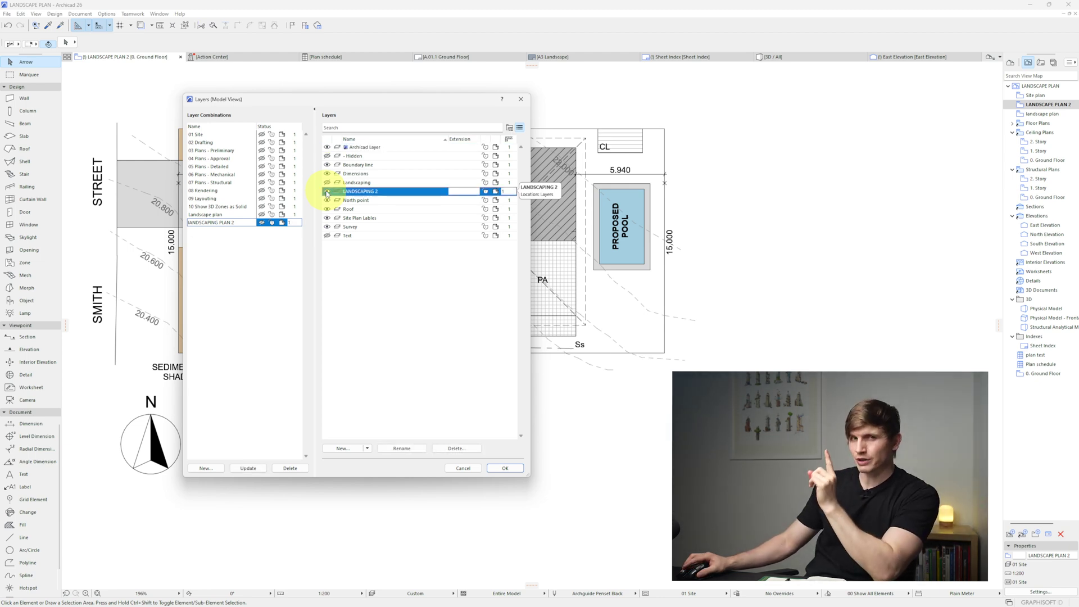
pyautogui.click(327, 192)
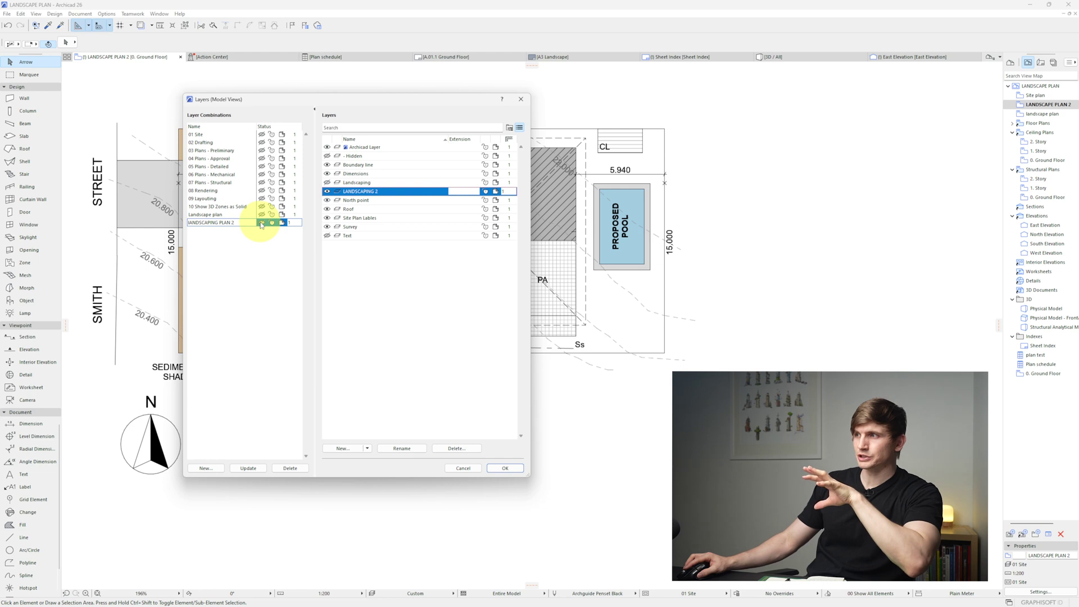
pyautogui.click(249, 468)
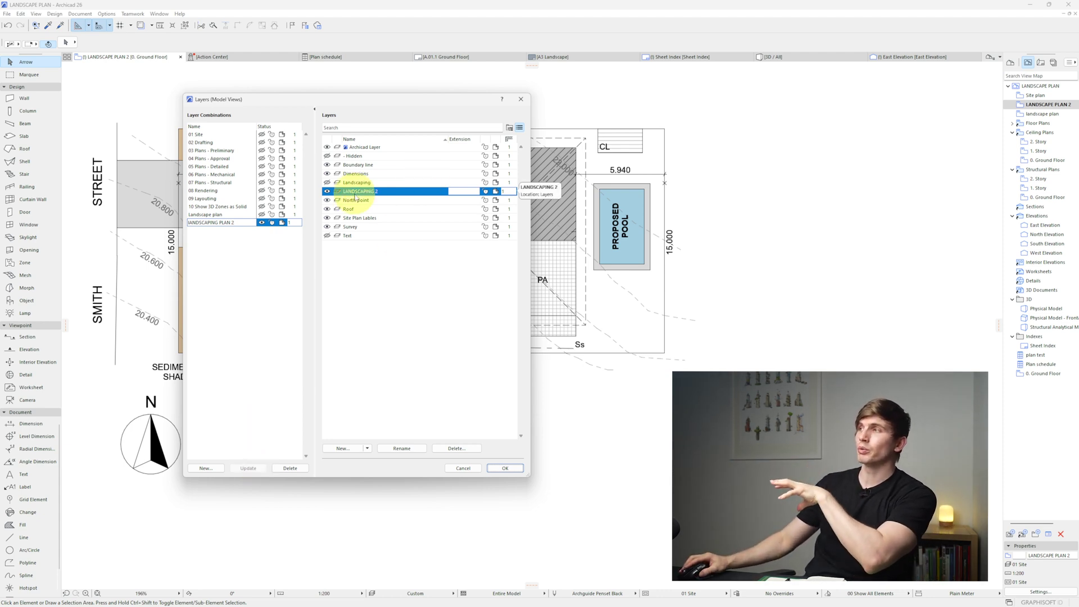
pyautogui.click(505, 468)
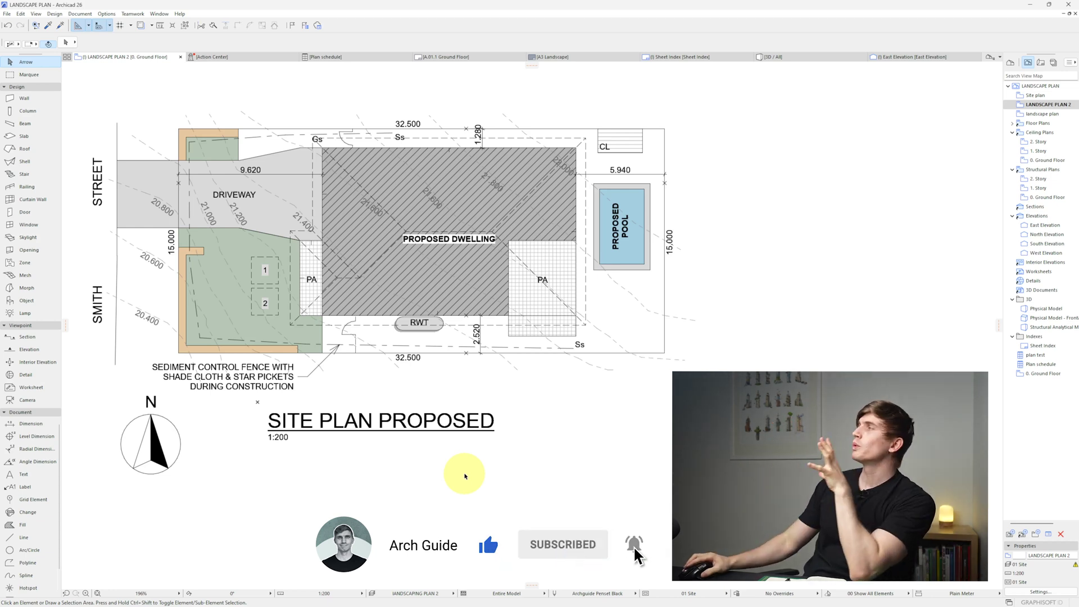
# Set the LANDSCAPE PLAN 2 view's layer combination to LANDSCAPING PLAN 2 in View Settings
pyautogui.rightClick(1047, 105)
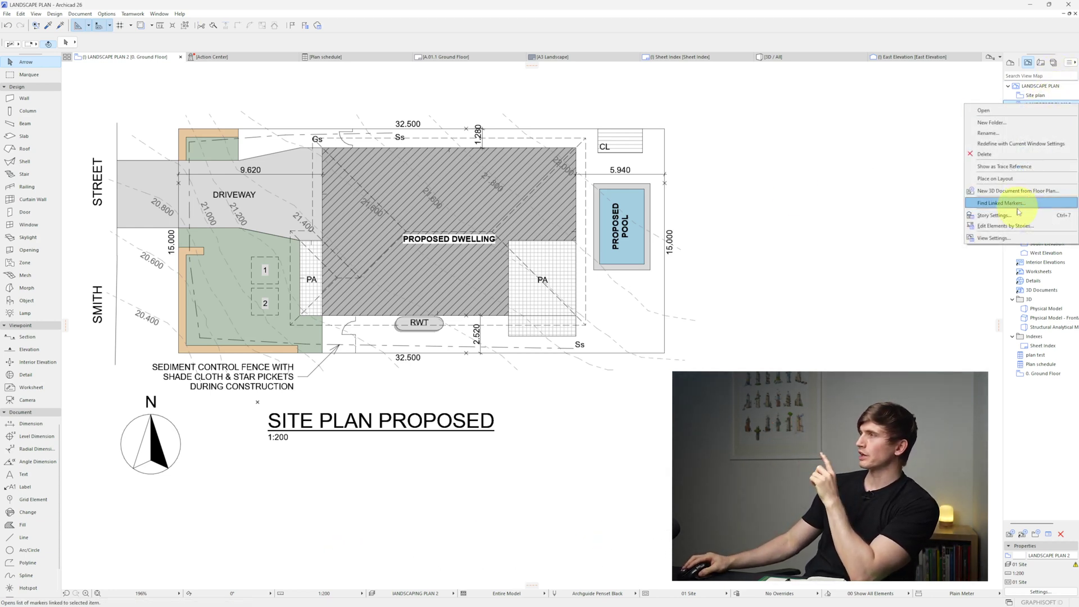
pyautogui.click(1006, 238)
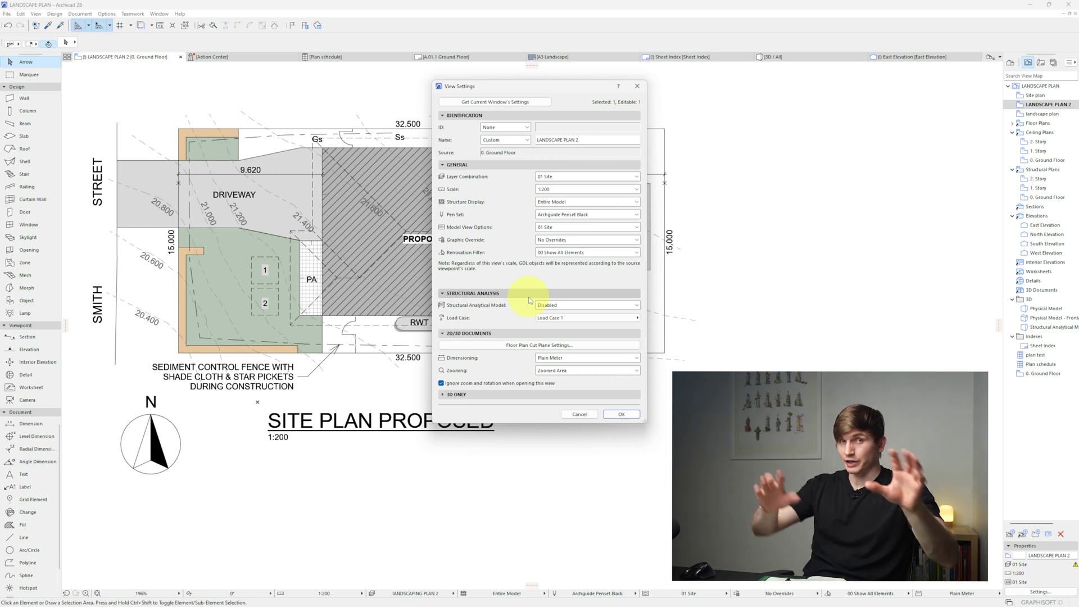
pyautogui.click(593, 177)
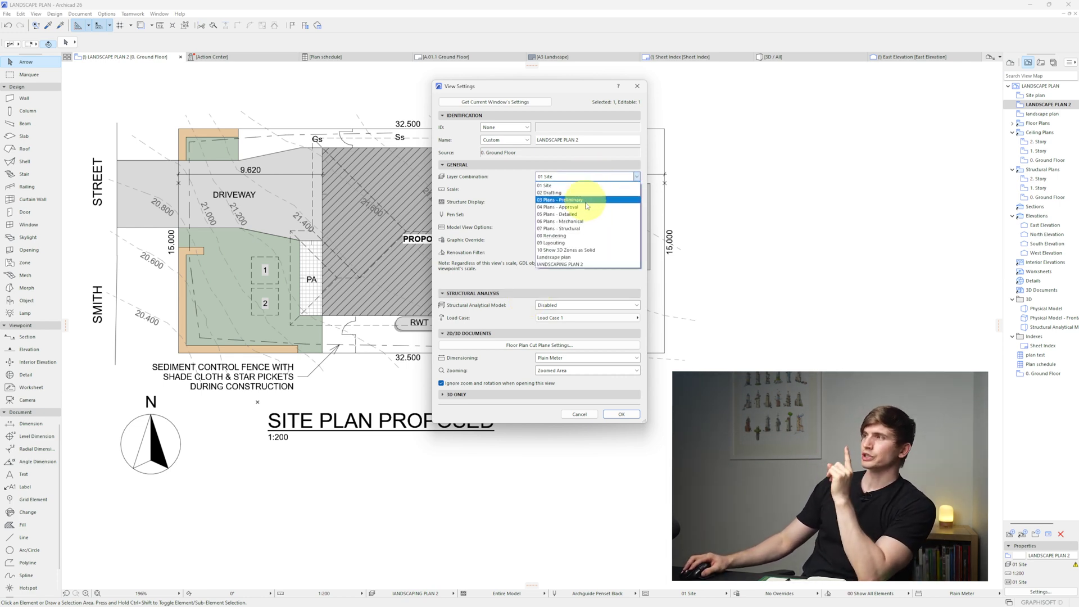
pyautogui.click(585, 265)
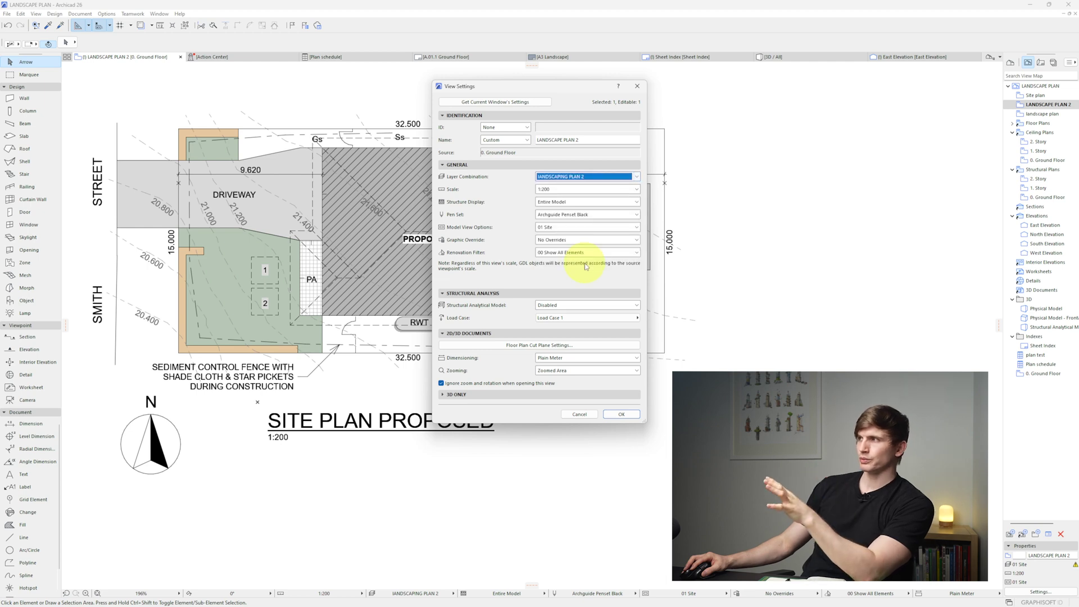
pyautogui.click(622, 414)
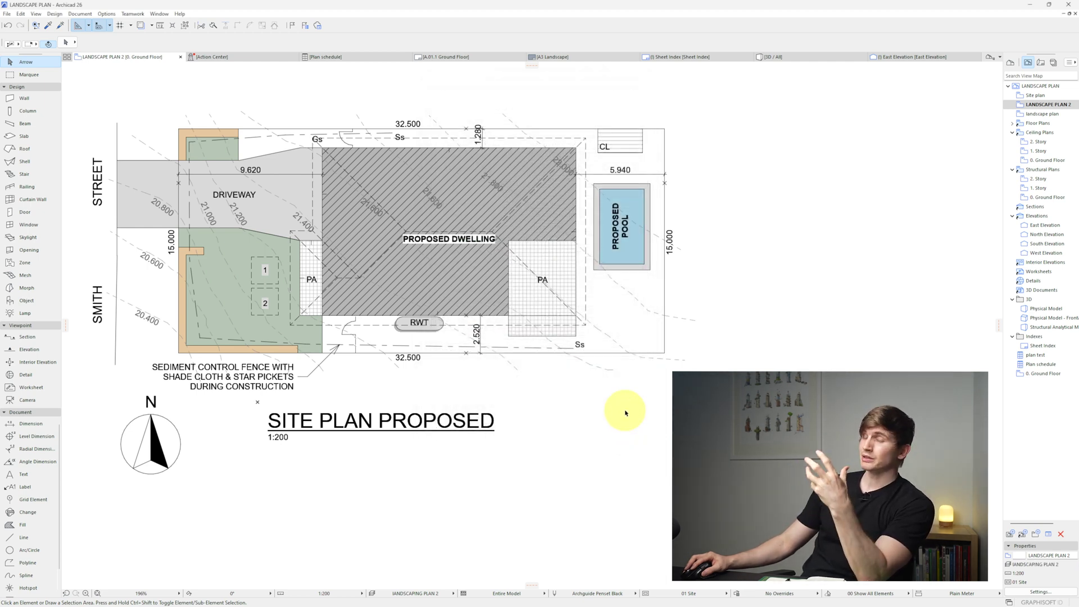
pyautogui.click(1026, 105)
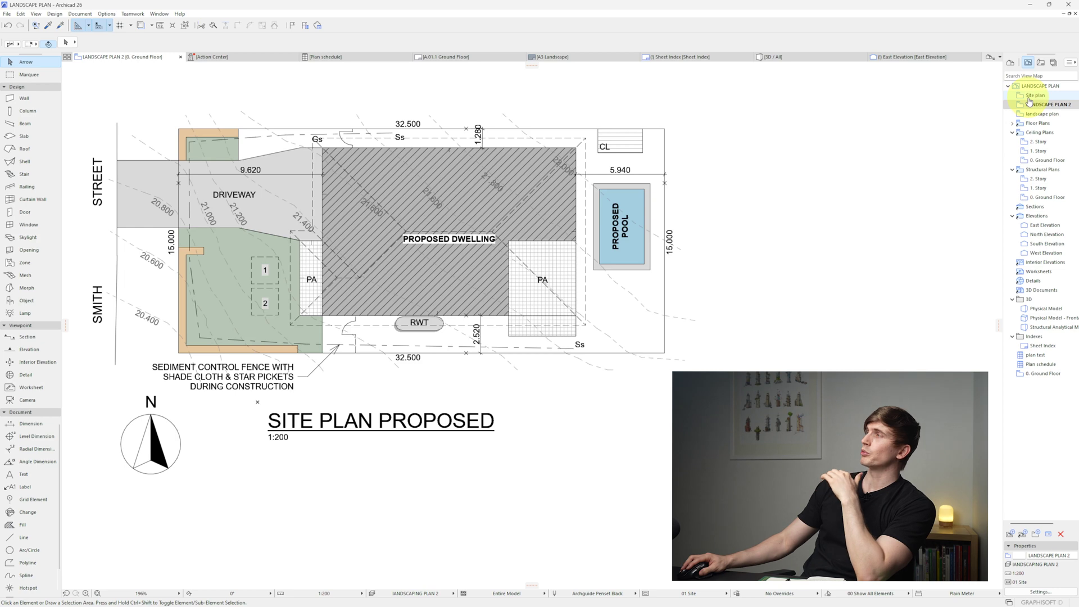
# Open the Site plan, LANDSCAPE PLAN 2 and landscape plan views in turn from the View Map
pyautogui.doubleClick(1033, 95)
pyautogui.doubleClick(1032, 105)
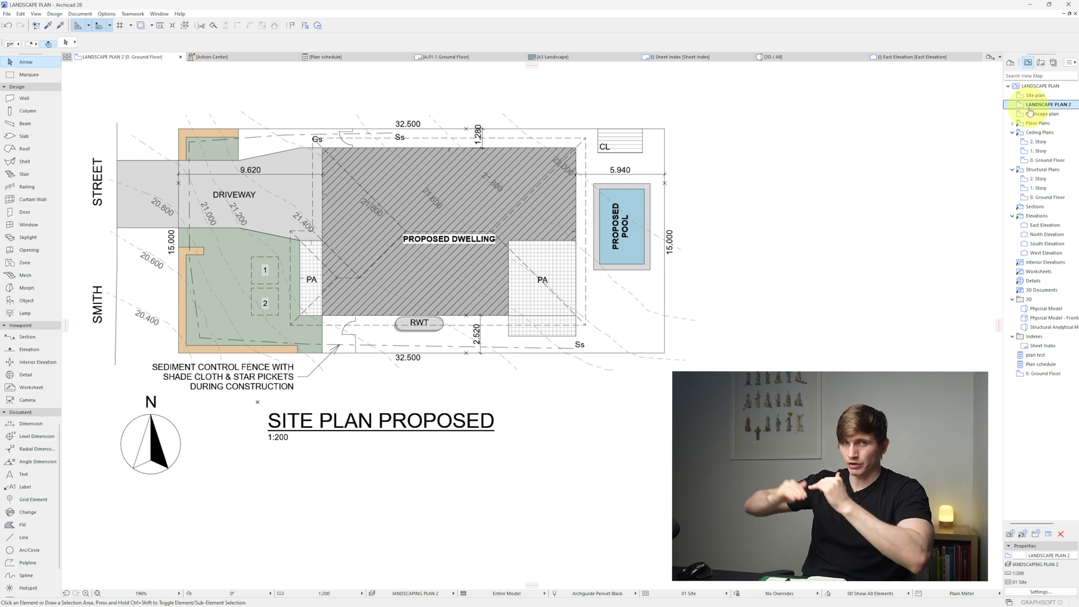
pyautogui.doubleClick(1034, 113)
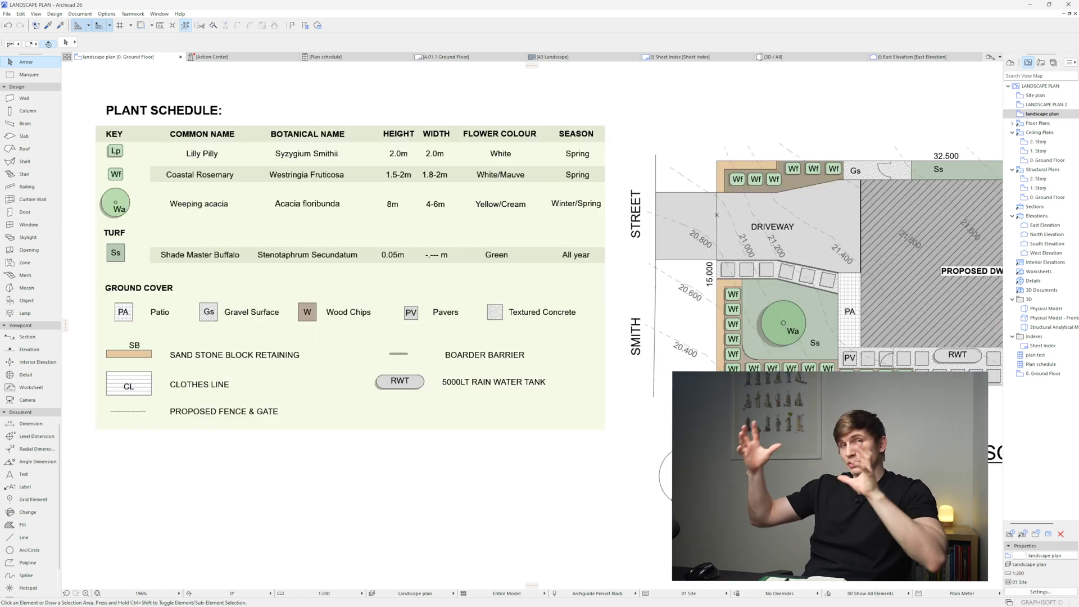
# Compare the Wood Chips label against the Site plan, then switch to the specification PDF
pyautogui.click(348, 311)
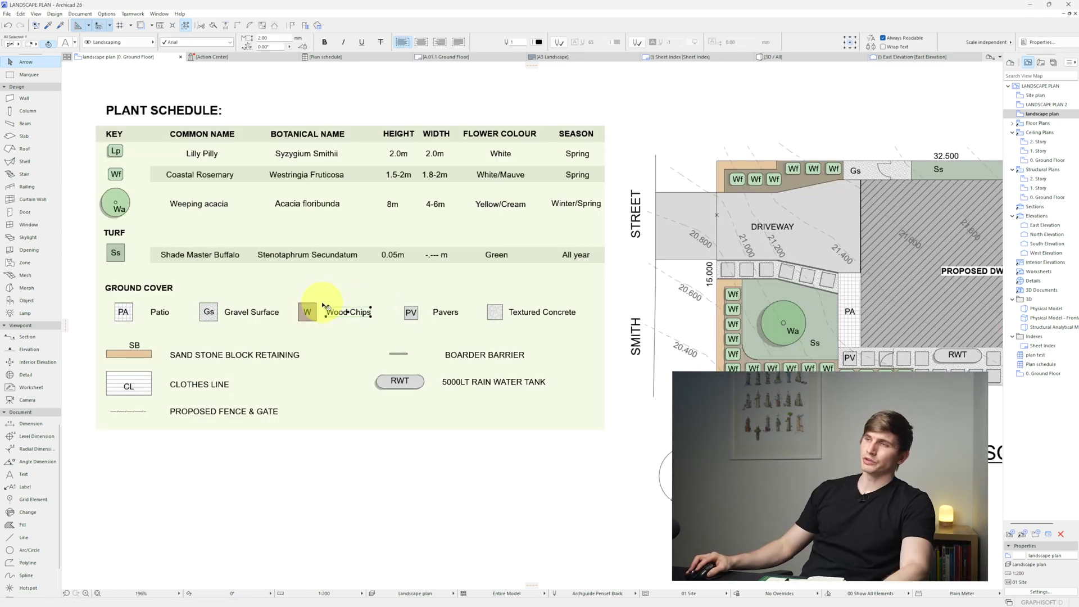
pyautogui.click(1036, 100)
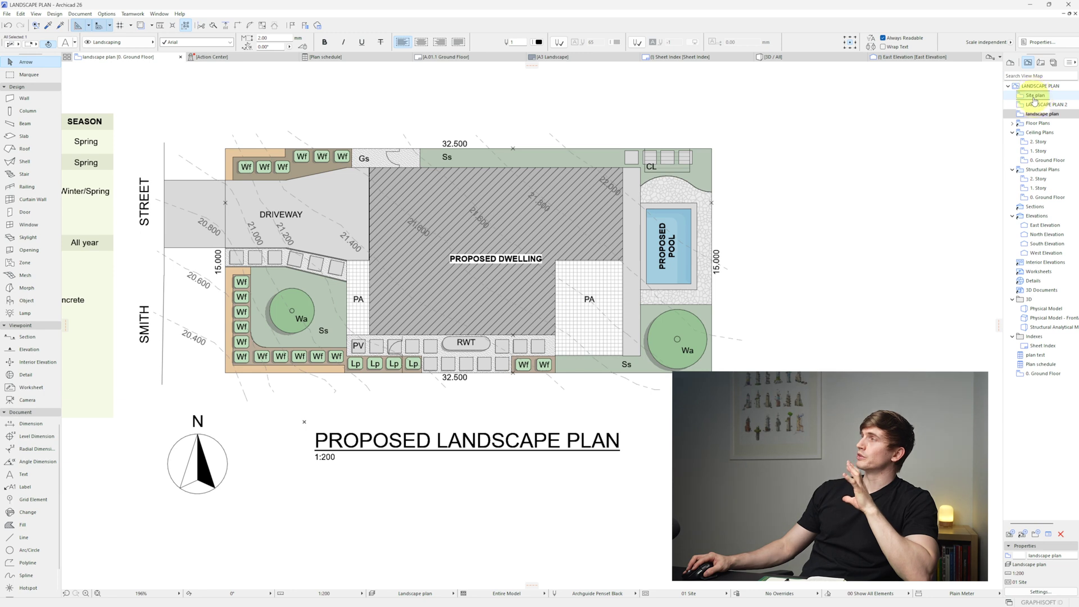
pyautogui.click(1037, 113)
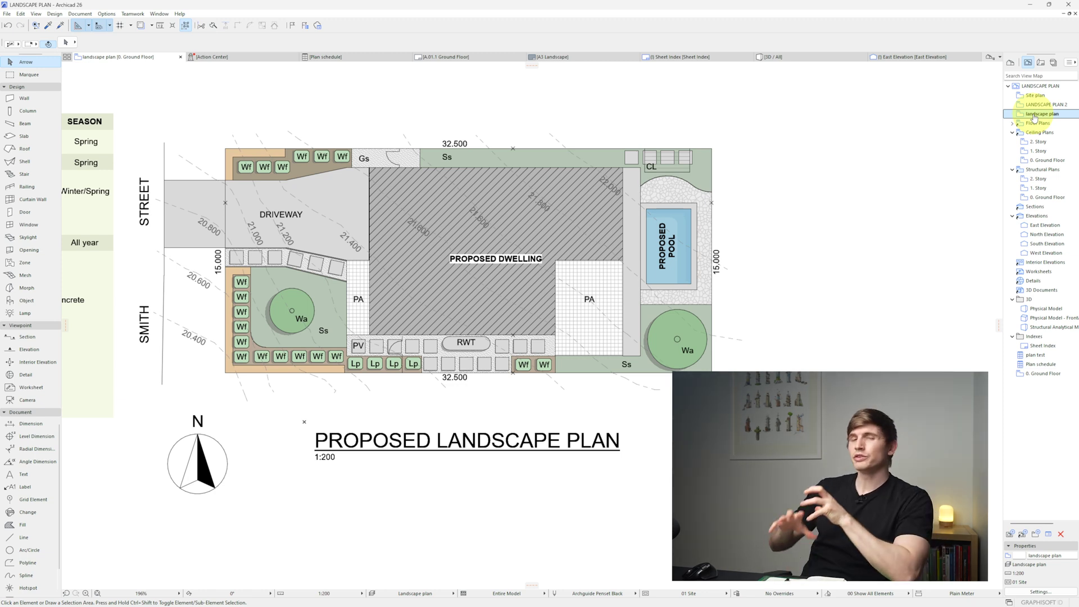
pyautogui.doubleClick(1040, 114)
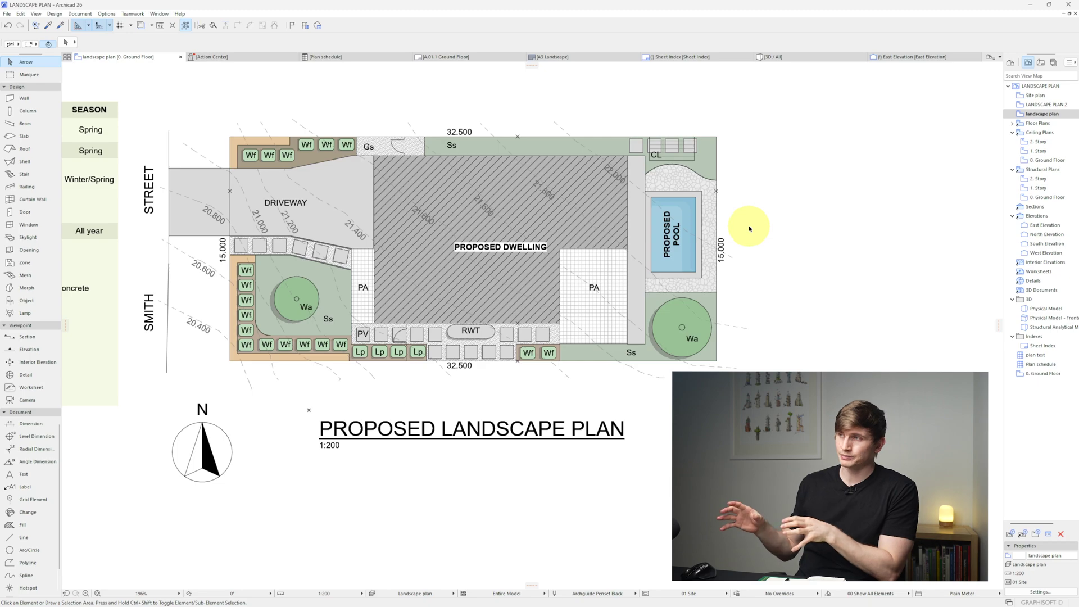
pyautogui.hotkey('alt', 'Tab')
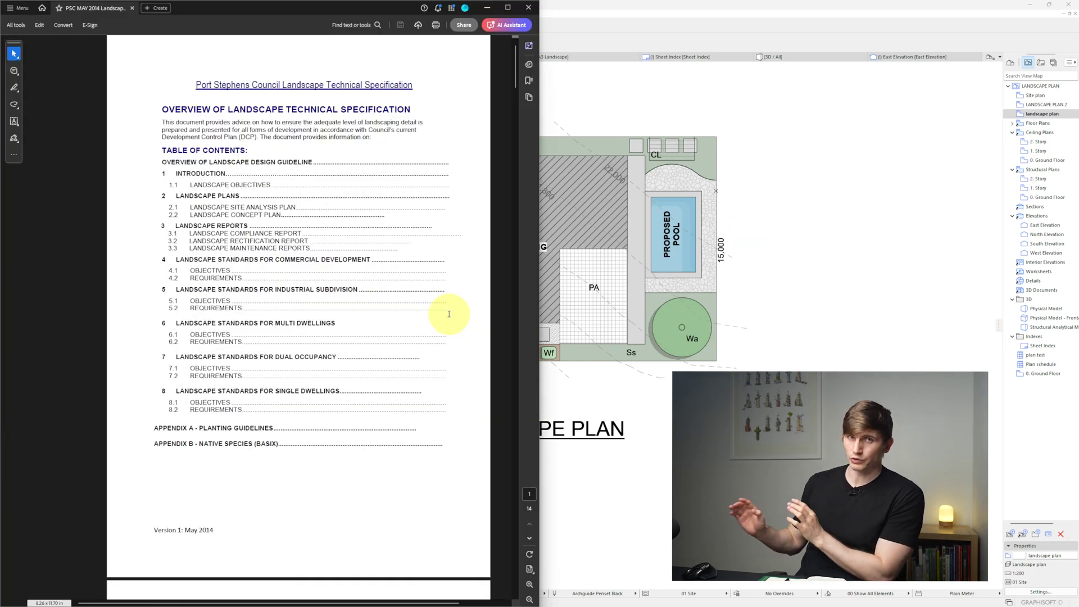
# Highlight 'Local' in the Appendix B shrub table caption and the Appendix A 'Reduce turfed areas' guideline
pyautogui.scroll(-20, 421, 238)
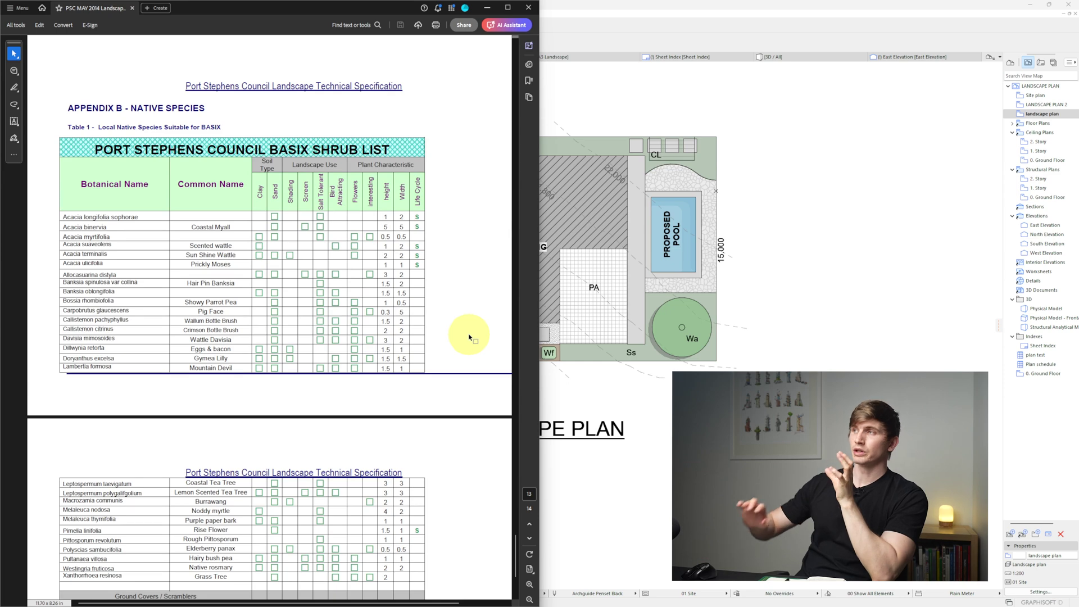
pyautogui.moveTo(94, 128); pyautogui.dragTo(170, 125)
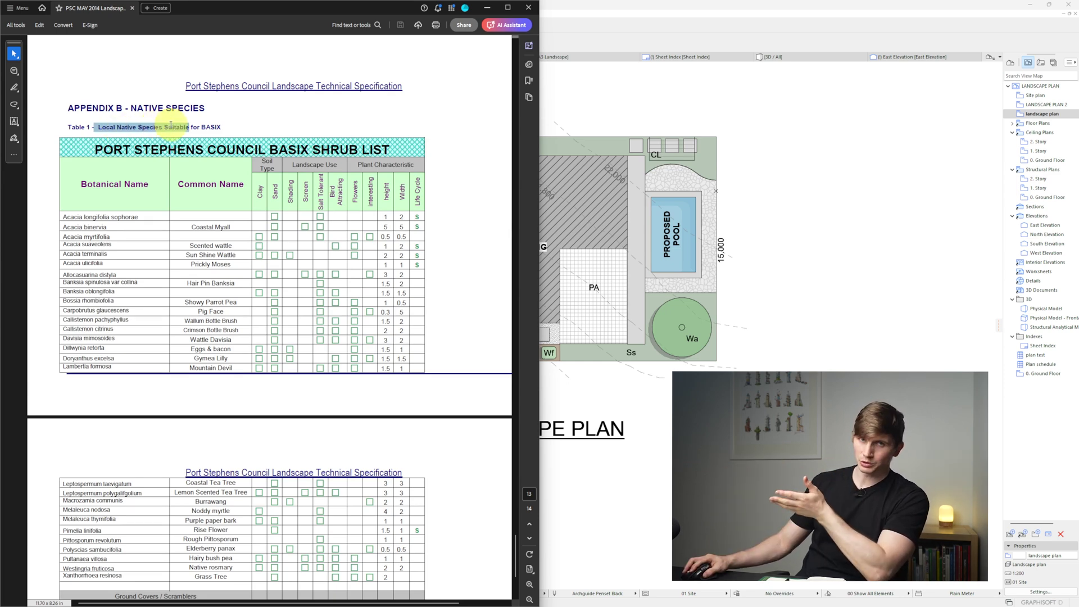
pyautogui.scroll(10, 171, 125)
pyautogui.moveTo(193, 362); pyautogui.dragTo(328, 361)
# Zoom in on the planting bed fill in Archicad, then open the Landscape Technical Manual_April 2015 PDF
pyautogui.hotkey('alt', 'Tab')
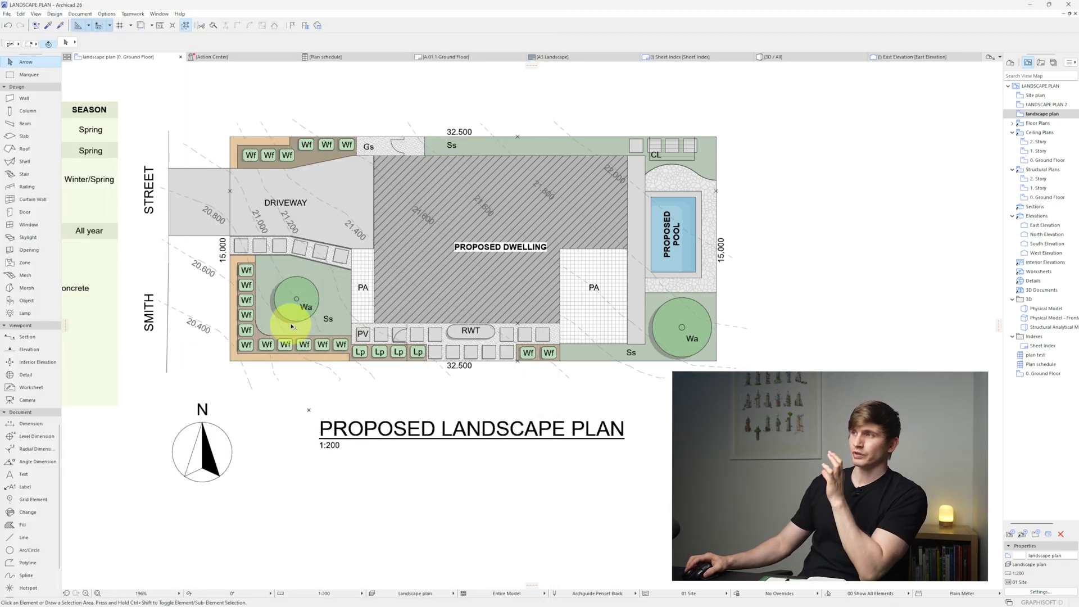
pyautogui.scroll(4, 288, 302)
pyautogui.click(275, 355)
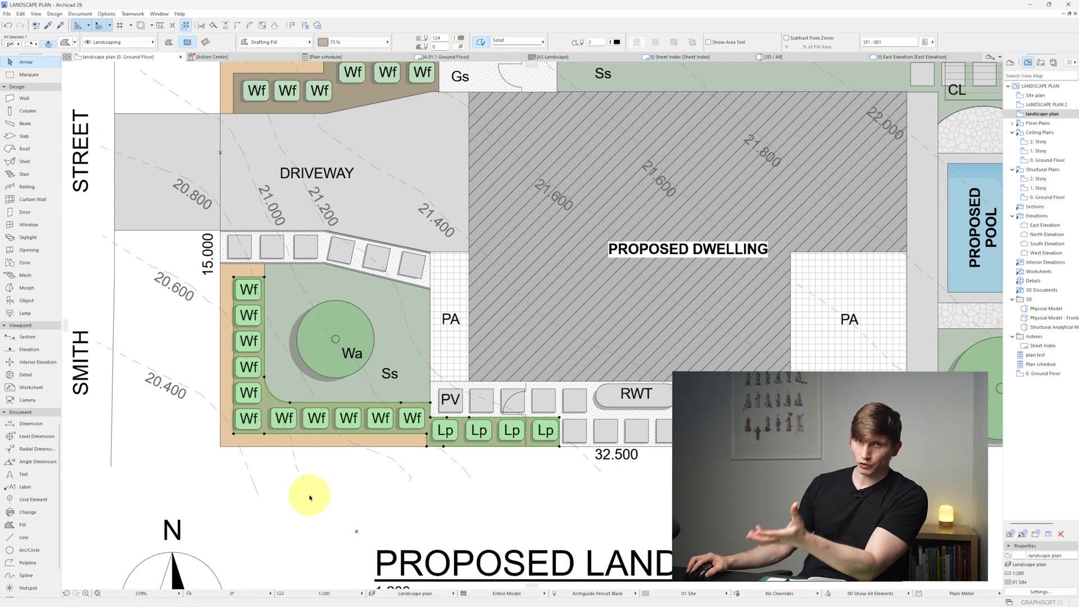
pyautogui.hotkey('alt', 'Tab')
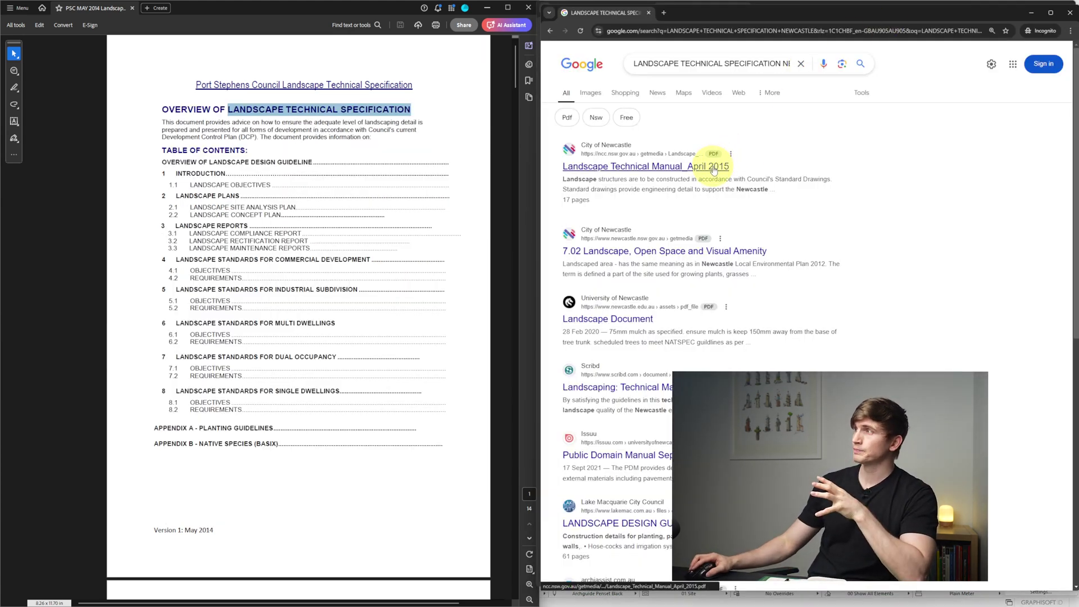
pyautogui.click(717, 164)
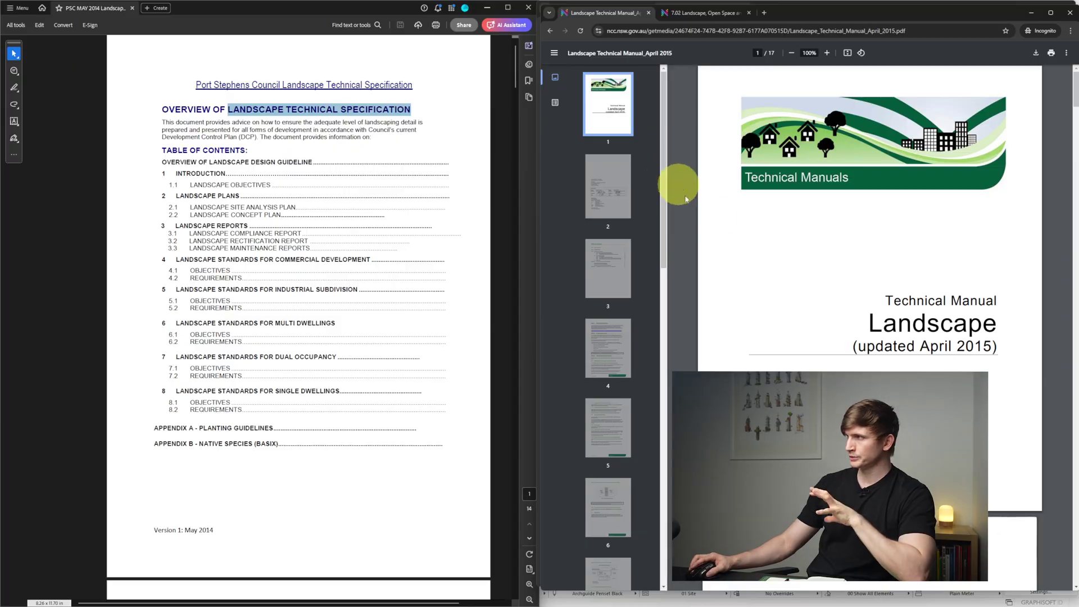